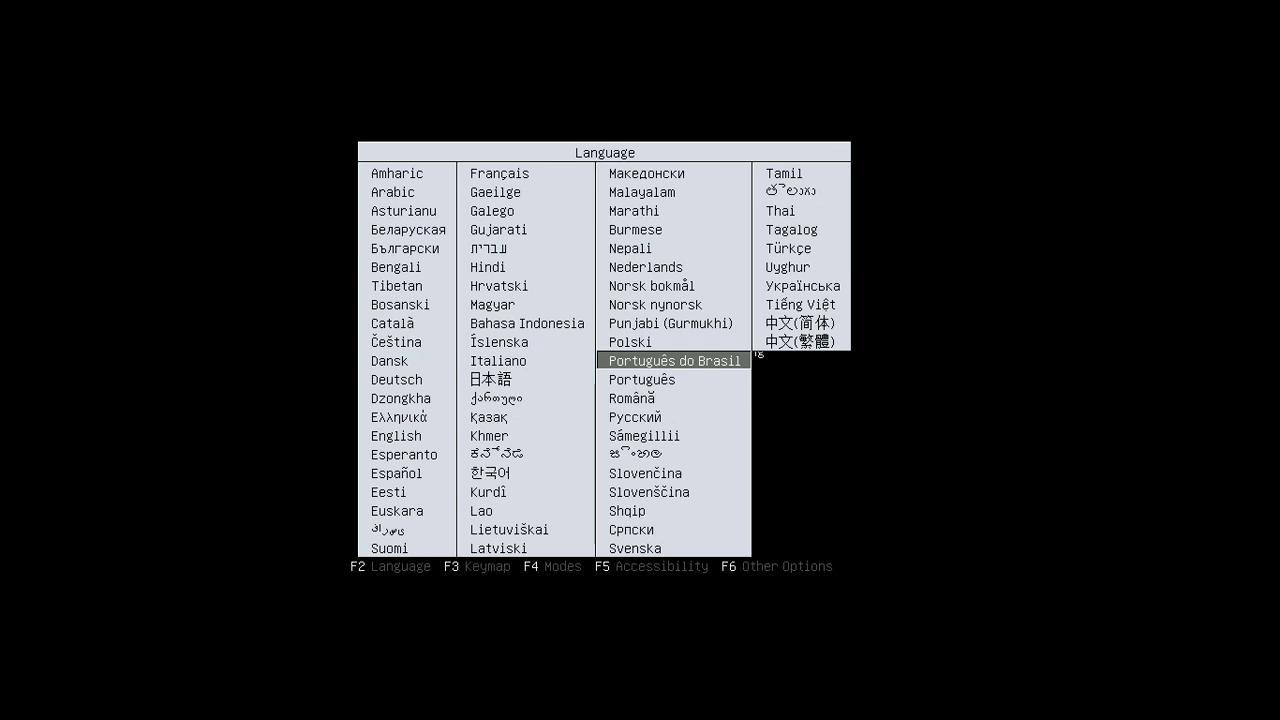
- Confirm Português do Brasil as the boot language and start 'Instalar o elementary OS'
key(Return)
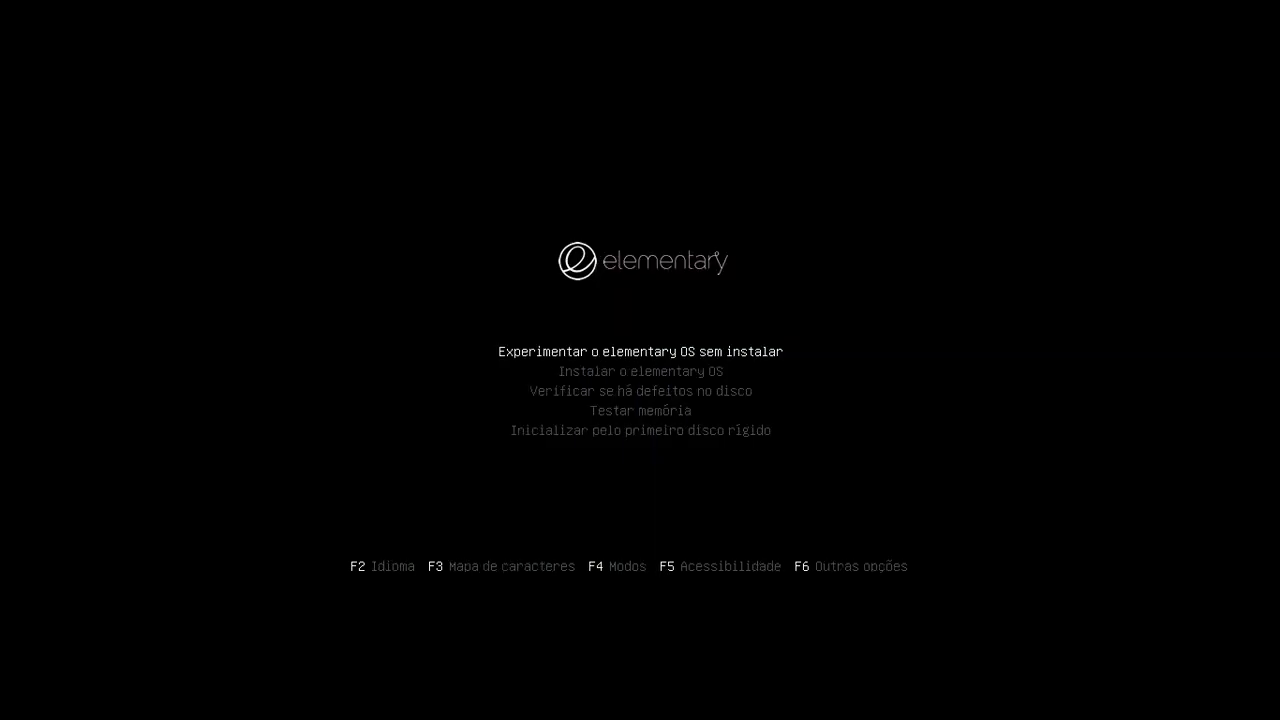
key(Down)
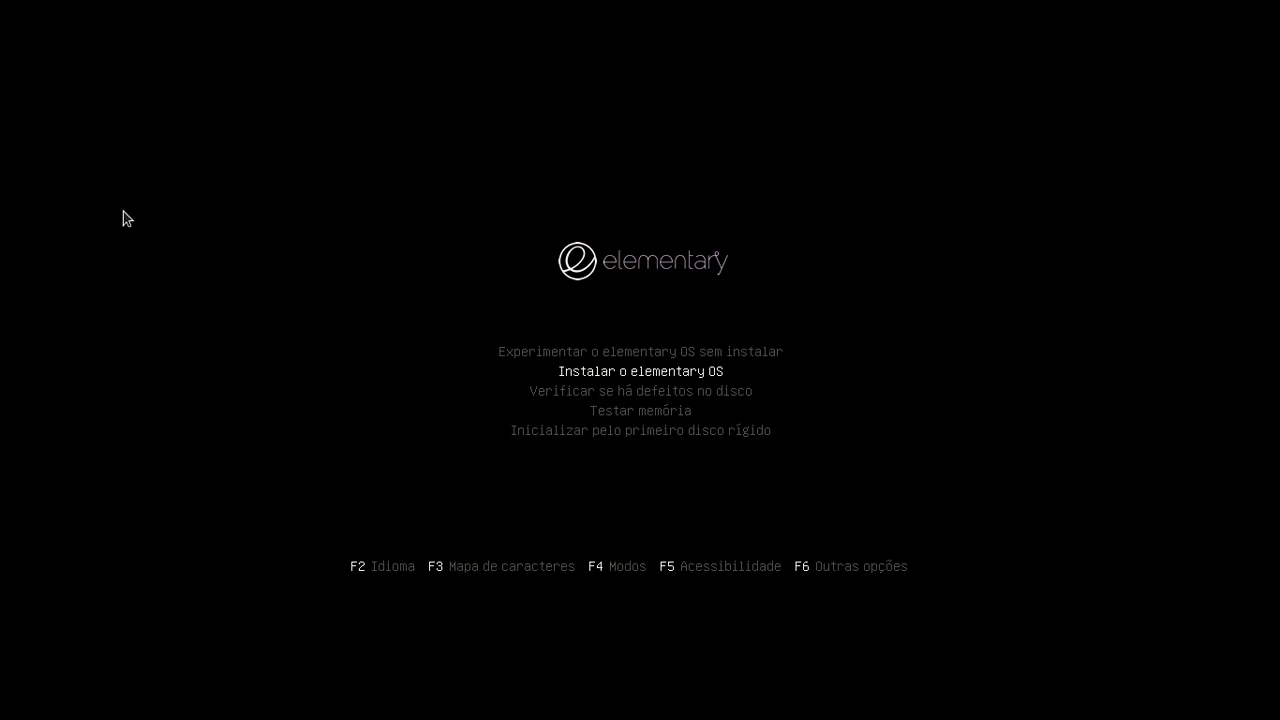
key(Up)
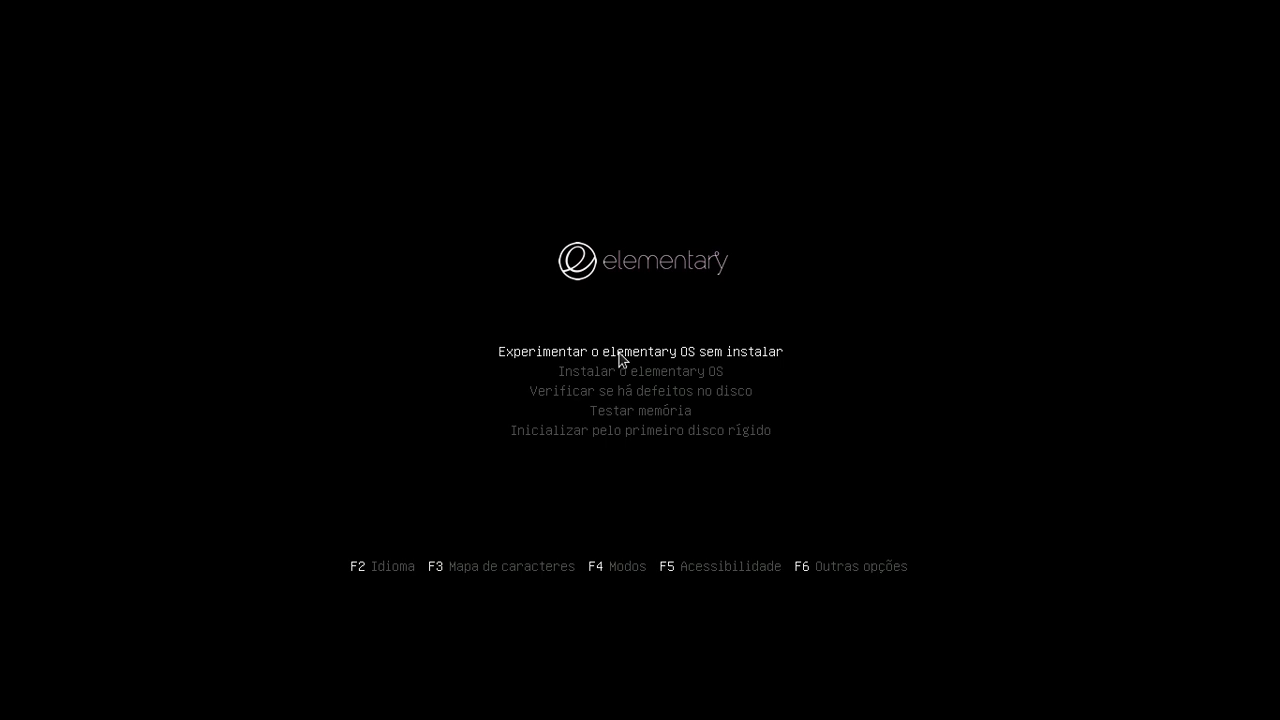
key(Down)
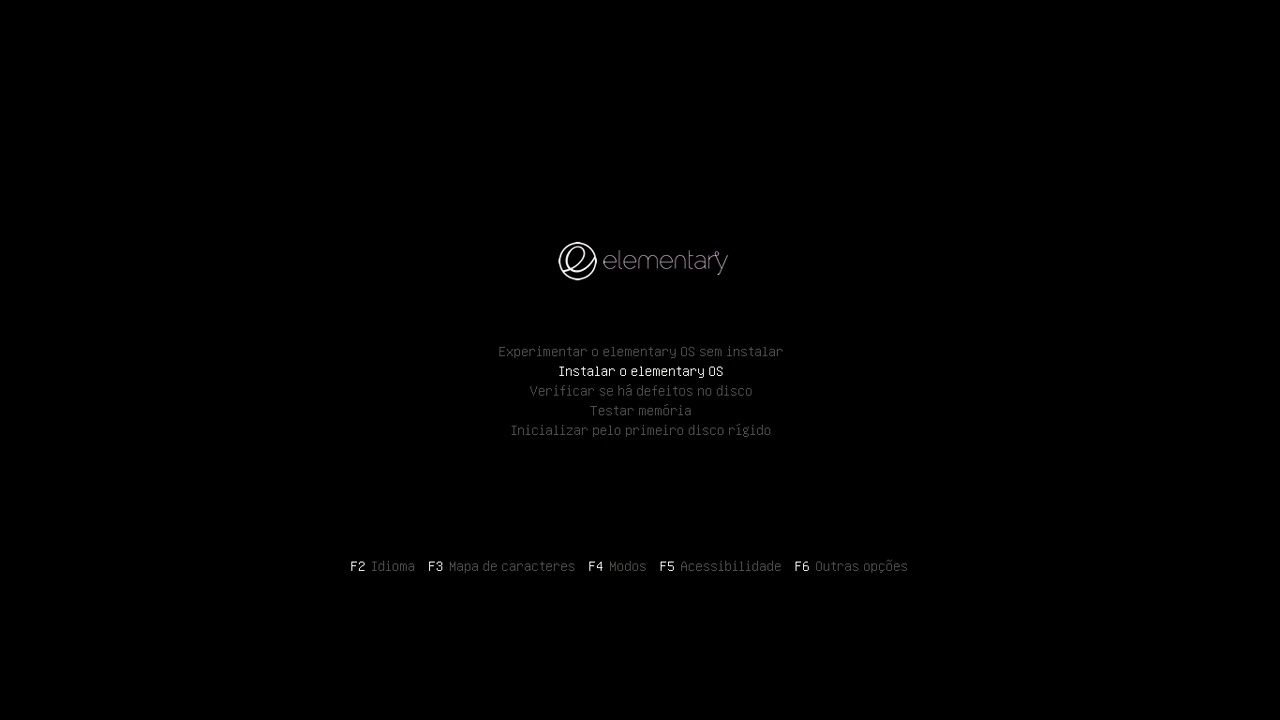
key(Return)
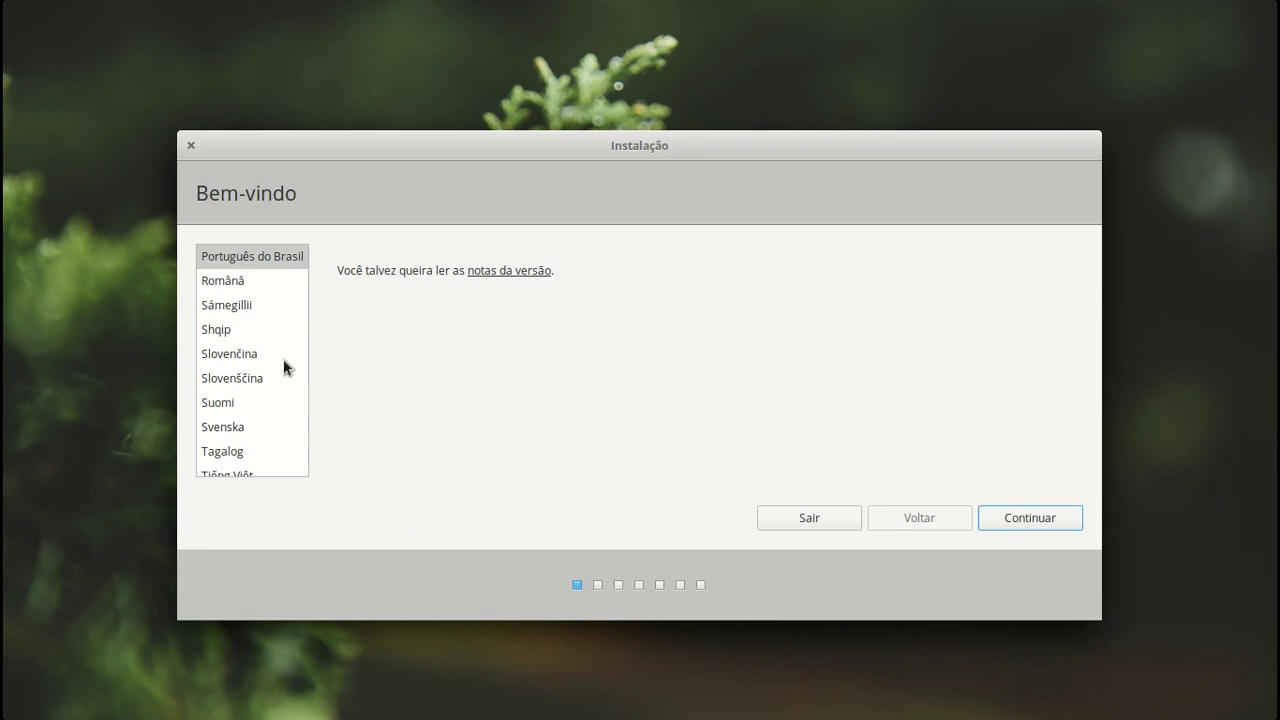
- Choose Português do Brasil in the Bem-vindo page's installer language list
scroll(286, 400, up, 4)
scroll(240, 340, up, 3)
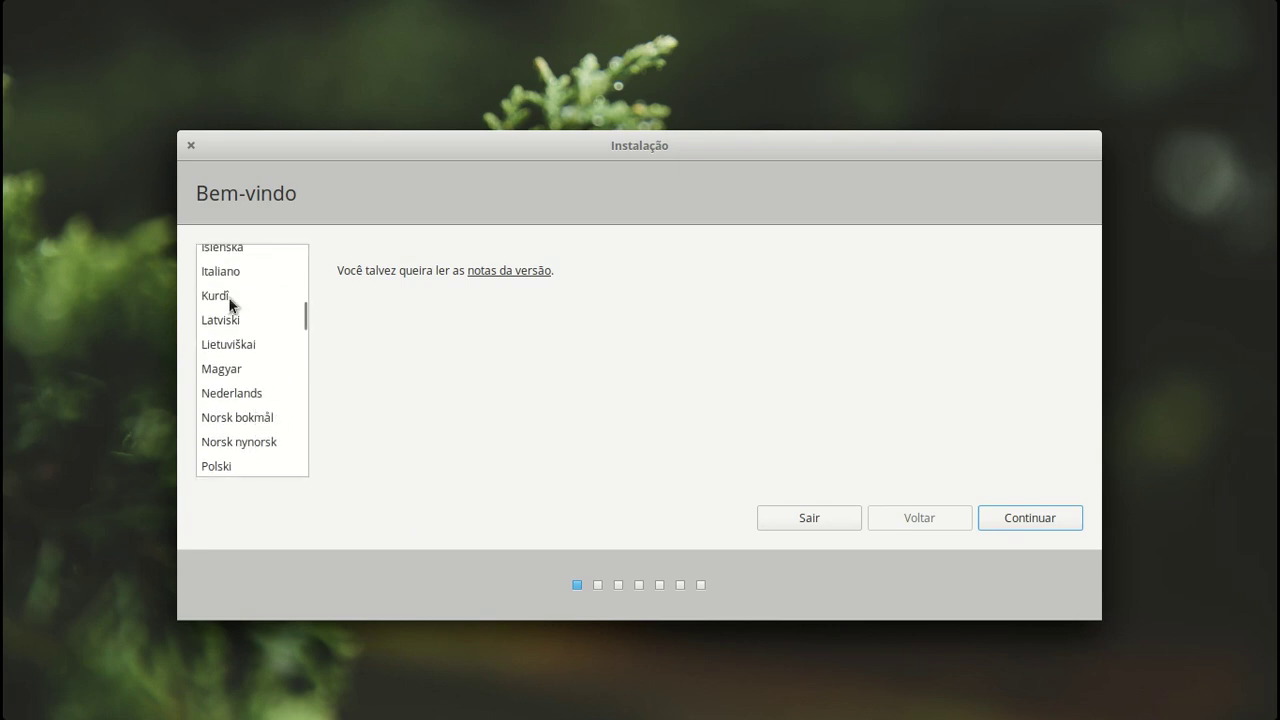
mouse_move(306, 320)
mouse_down()
mouse_move(303, 414)
mouse_move(303, 277)
mouse_move(306, 346)
mouse_move(303, 334)
mouse_up()
click(240, 362)
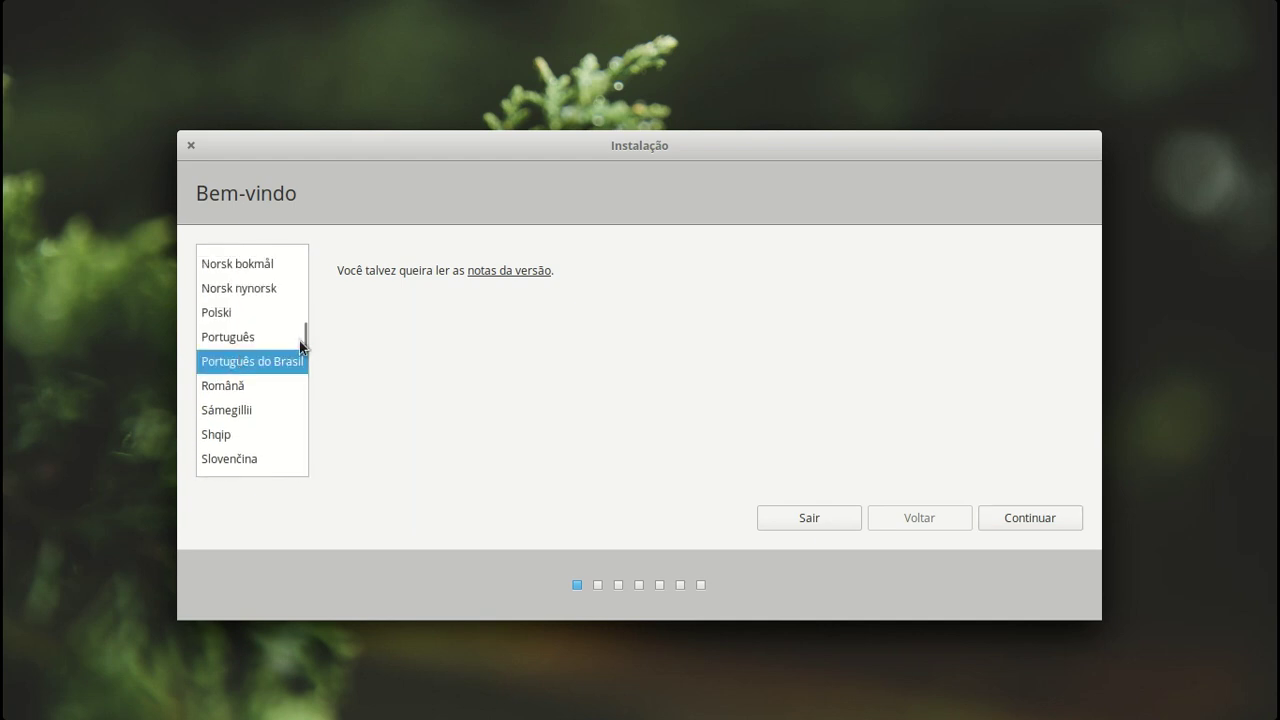
scroll(302, 446, down, 2)
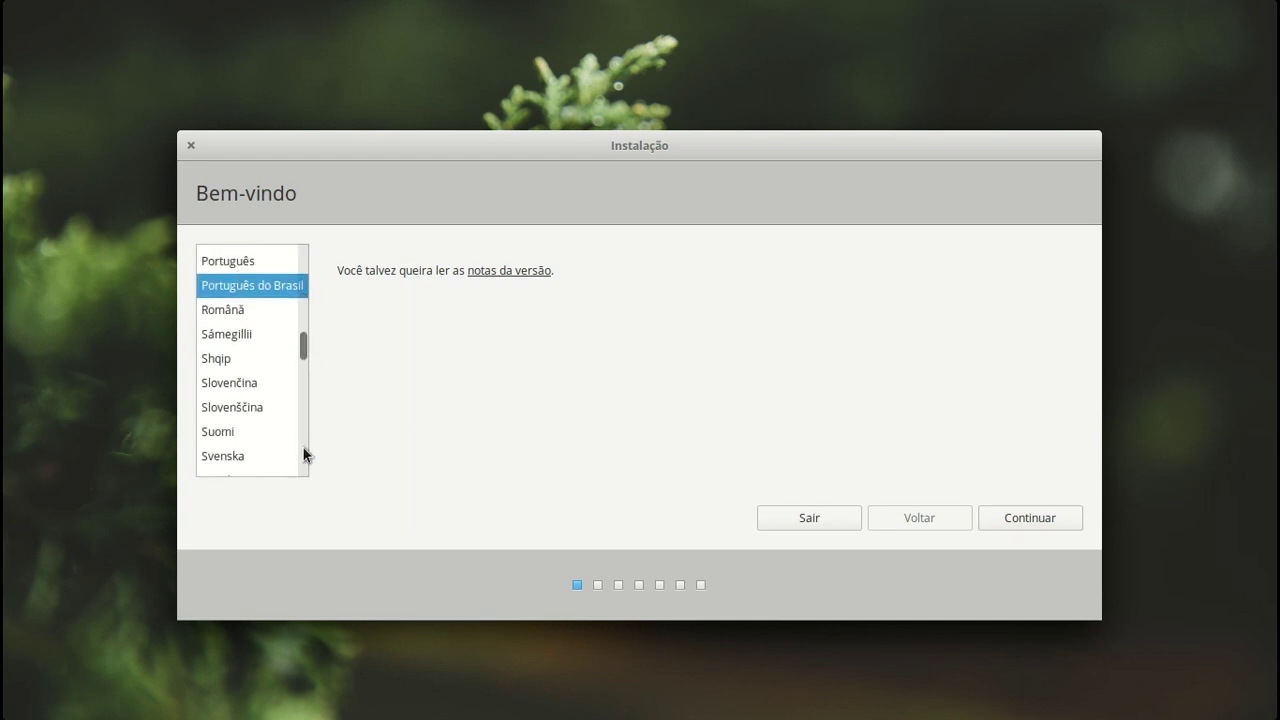
scroll(302, 429, up, 2)
drag(302, 348, 302, 402)
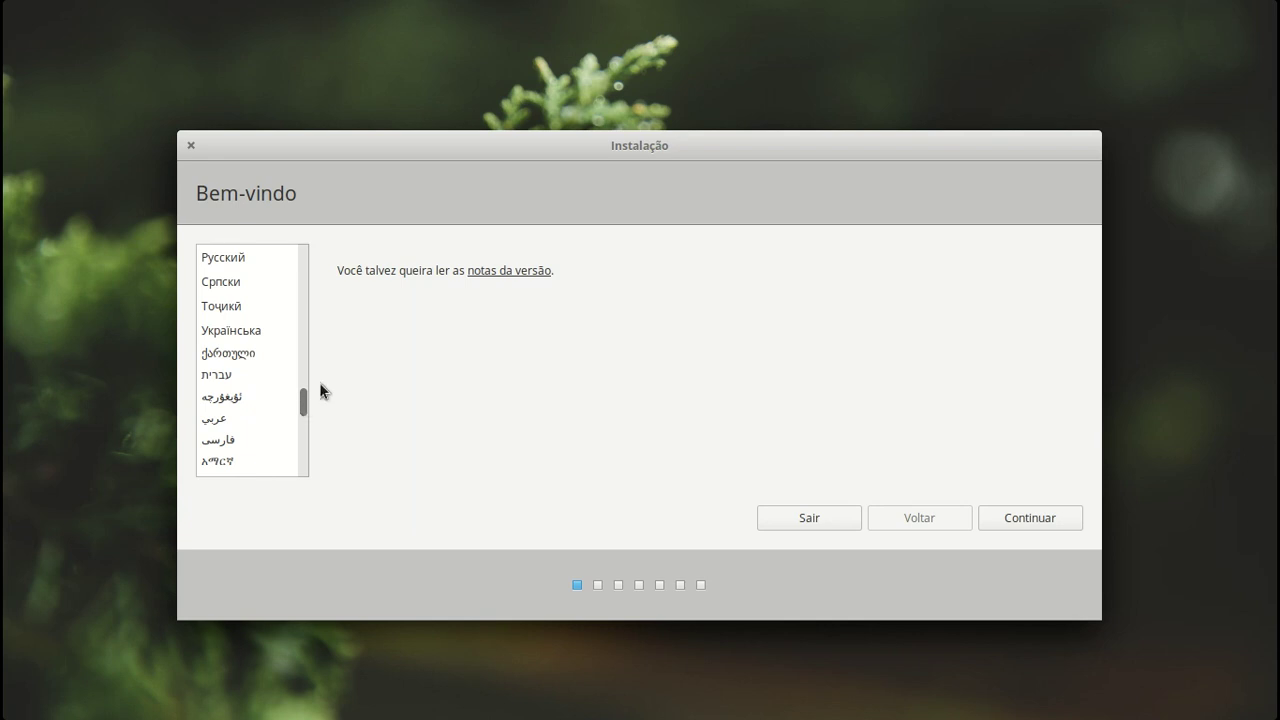
- Continue from the Bem-vindo page to 'Preparando para instalar o elementary'
click(1030, 518)
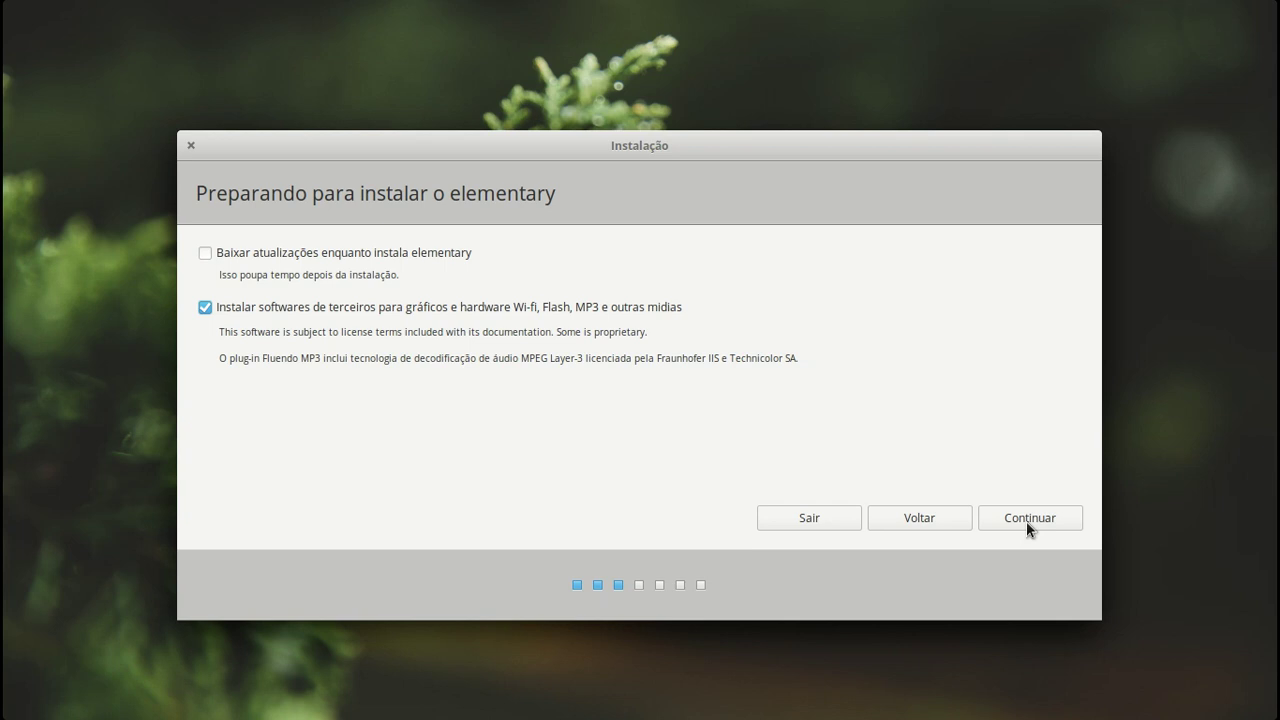
- Read the third-party licence note, highlighting the Technicolor, MPEG and MP3 terms
double_click(743, 360)
click(500, 365)
drag(500, 365, 598, 363)
click(487, 333)
drag(272, 333, 494, 333)
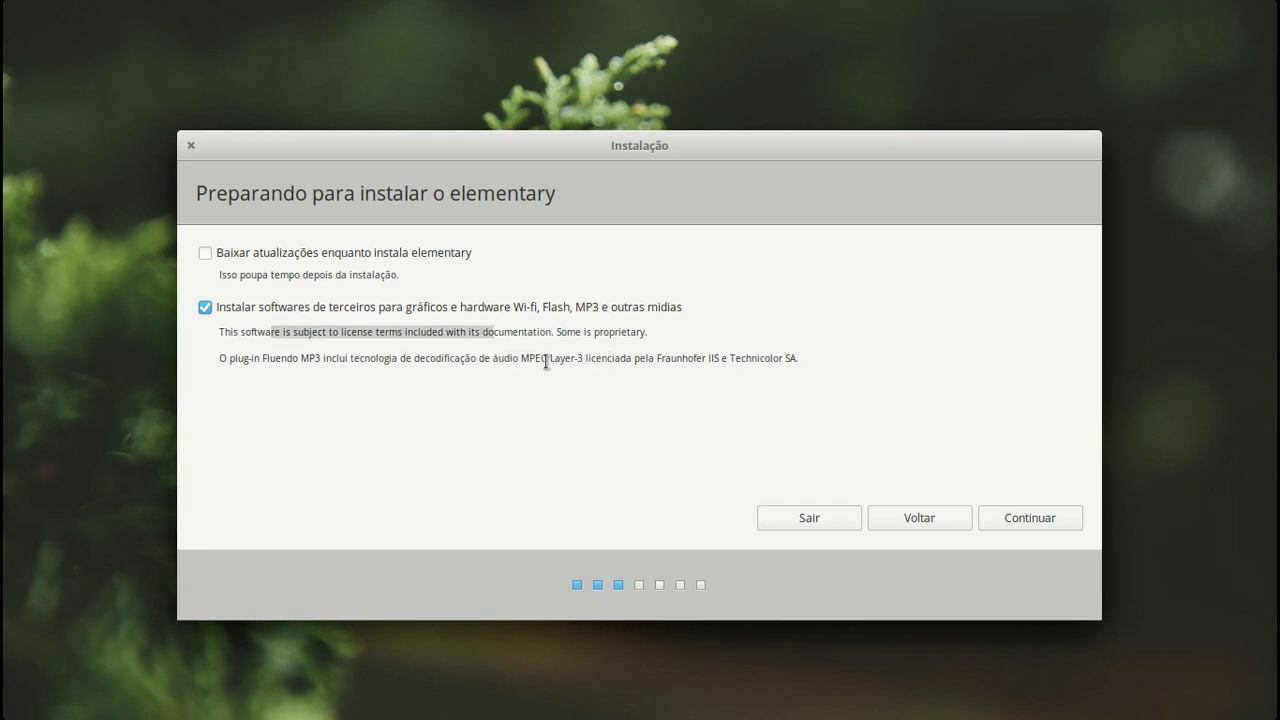
double_click(535, 357)
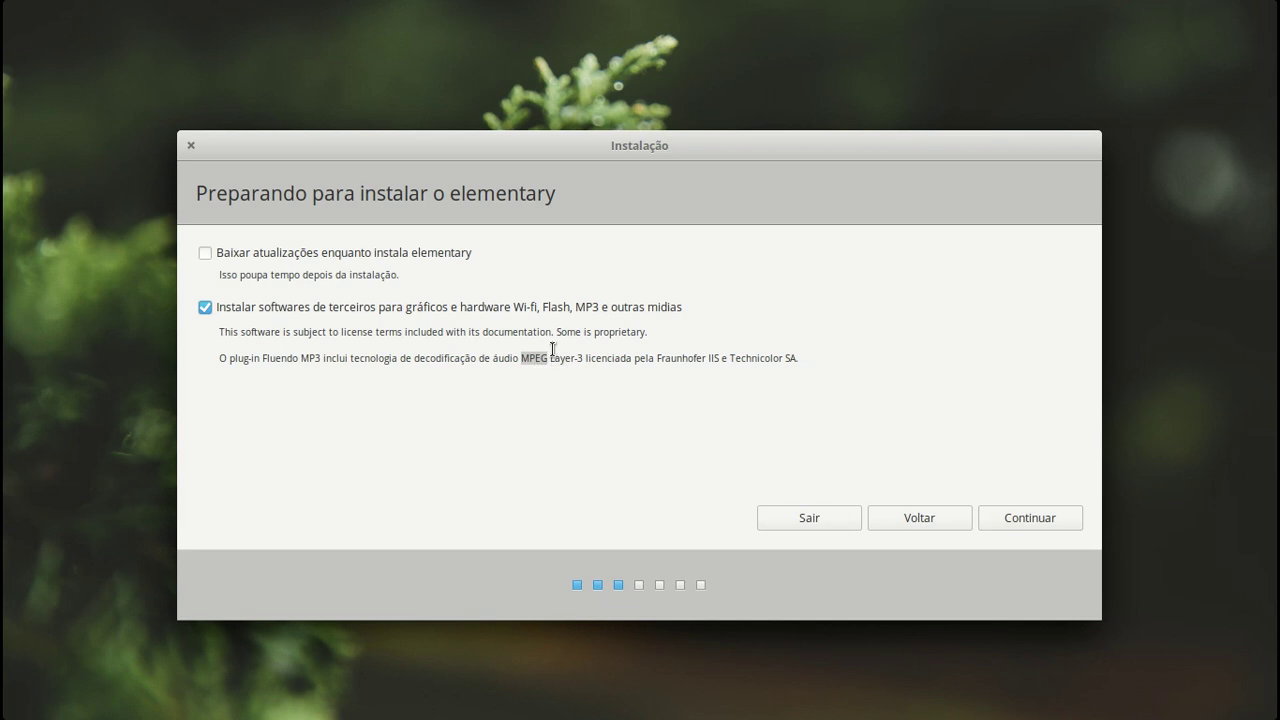
double_click(311, 358)
- Keep 'Instalar softwares de terceiros' checked with updates off, and continue
click(231, 313)
click(377, 311)
click(434, 309)
click(394, 302)
drag(639, 358, 766, 362)
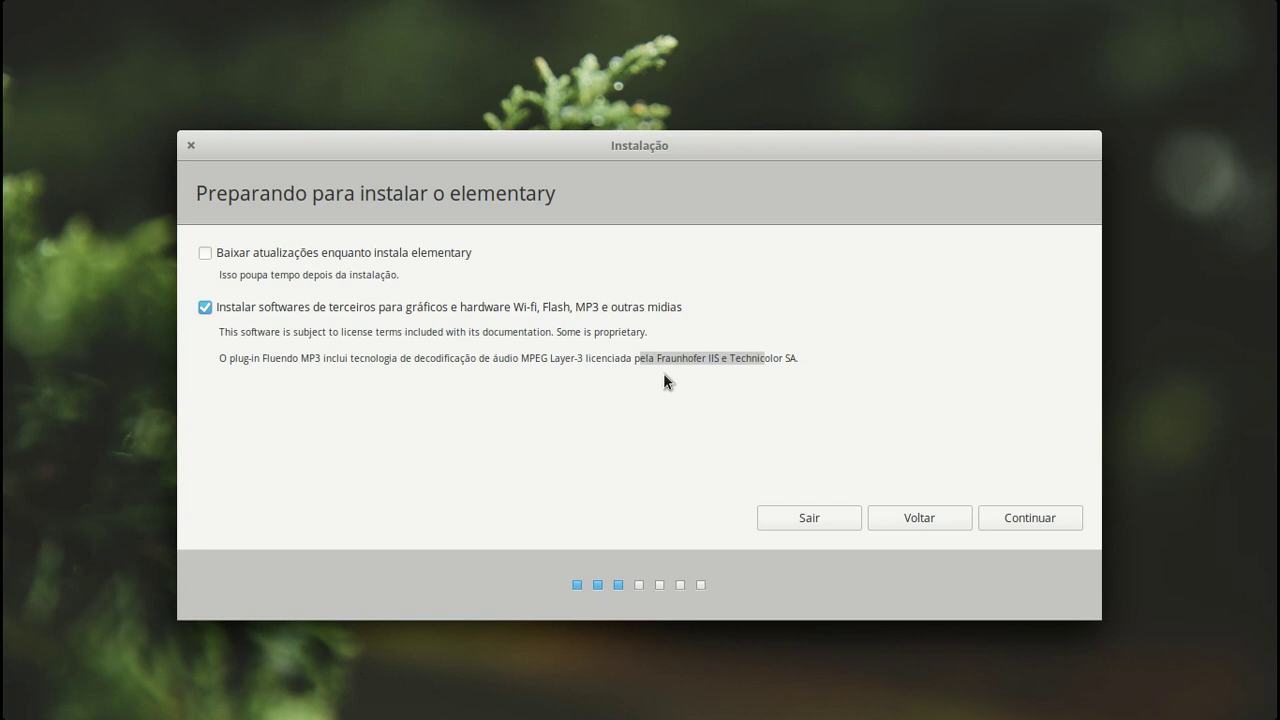
click(1022, 518)
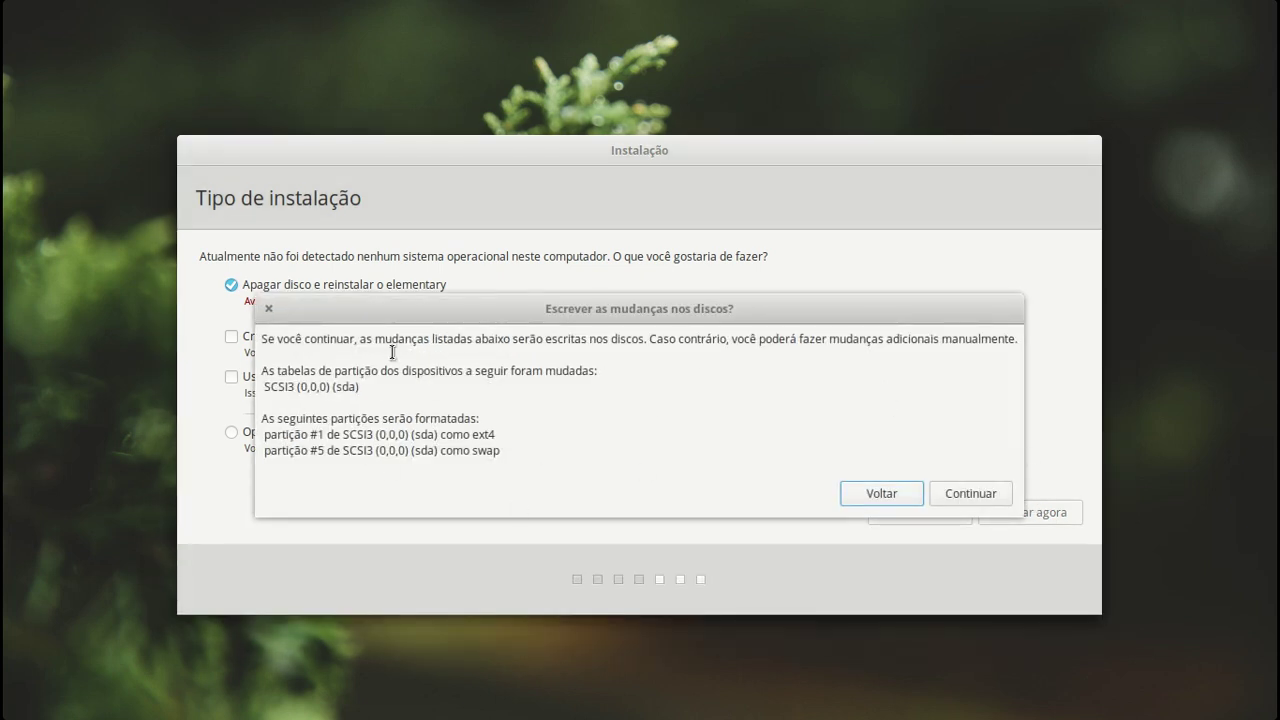
- Review that partition #1 becomes ext4 and #5 swap, then confirm writing the changes
drag(266, 340, 910, 352)
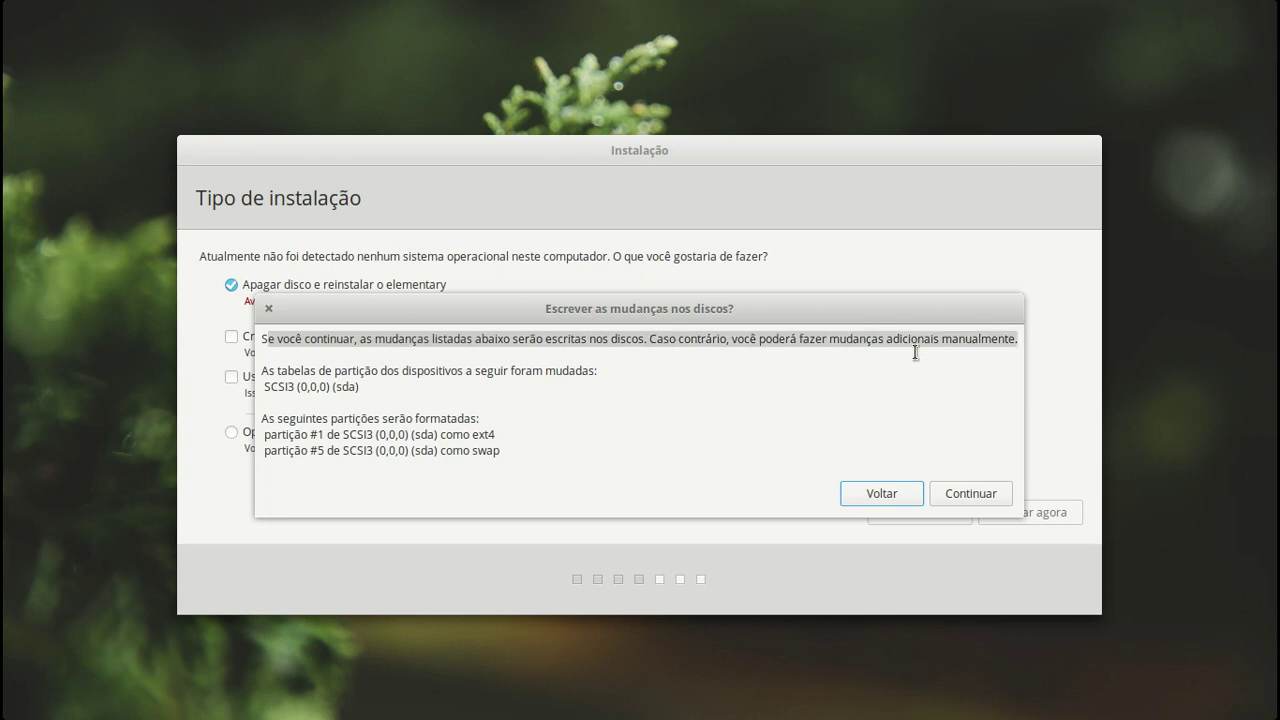
drag(270, 419, 489, 437)
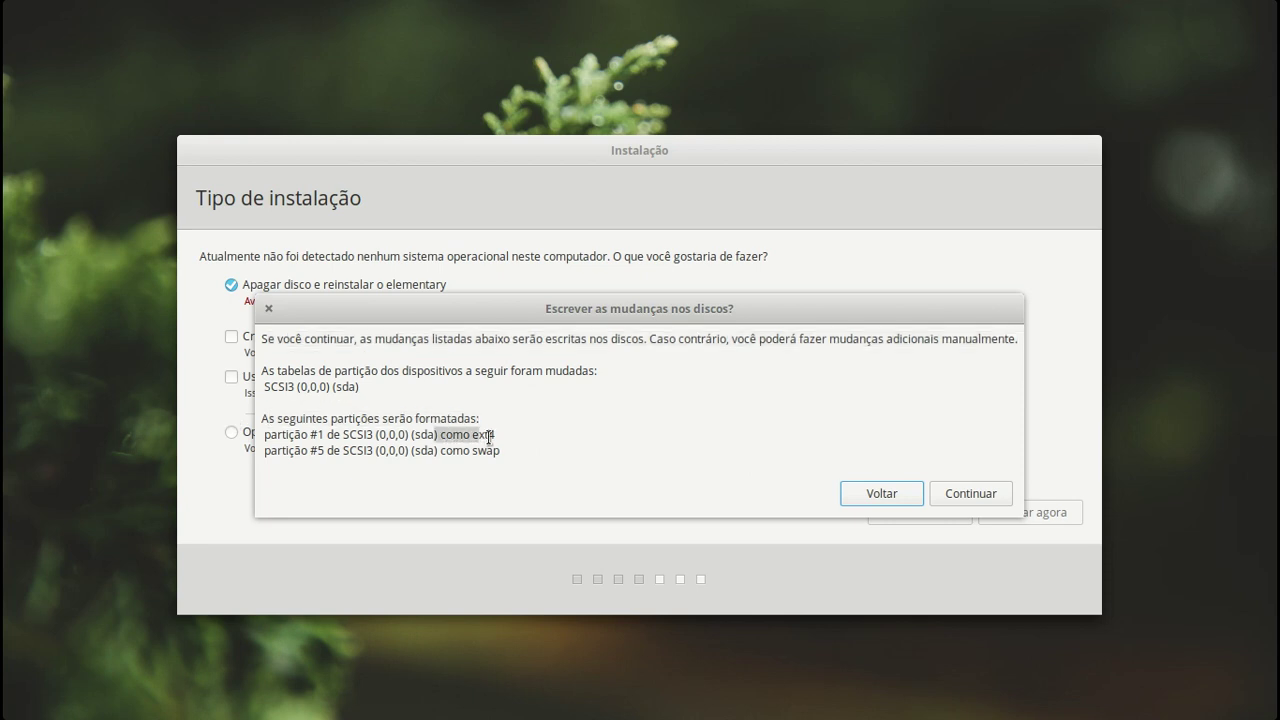
drag(262, 435, 508, 436)
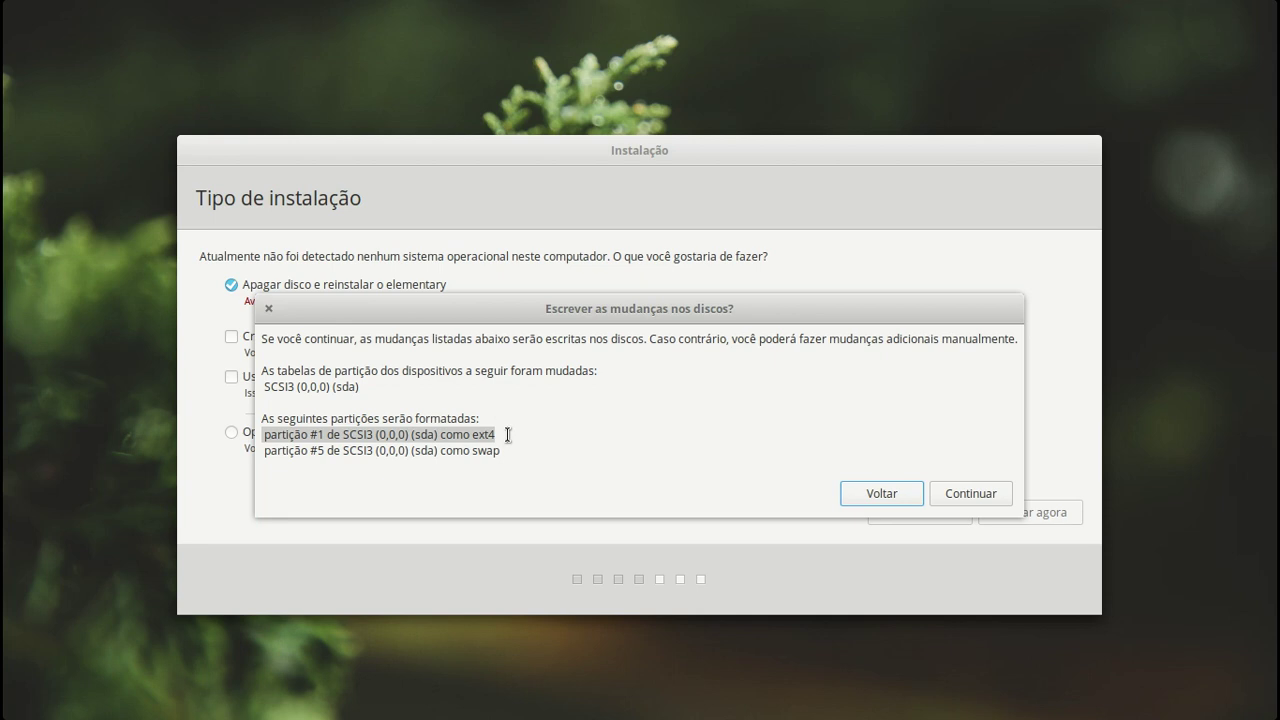
drag(410, 451, 514, 451)
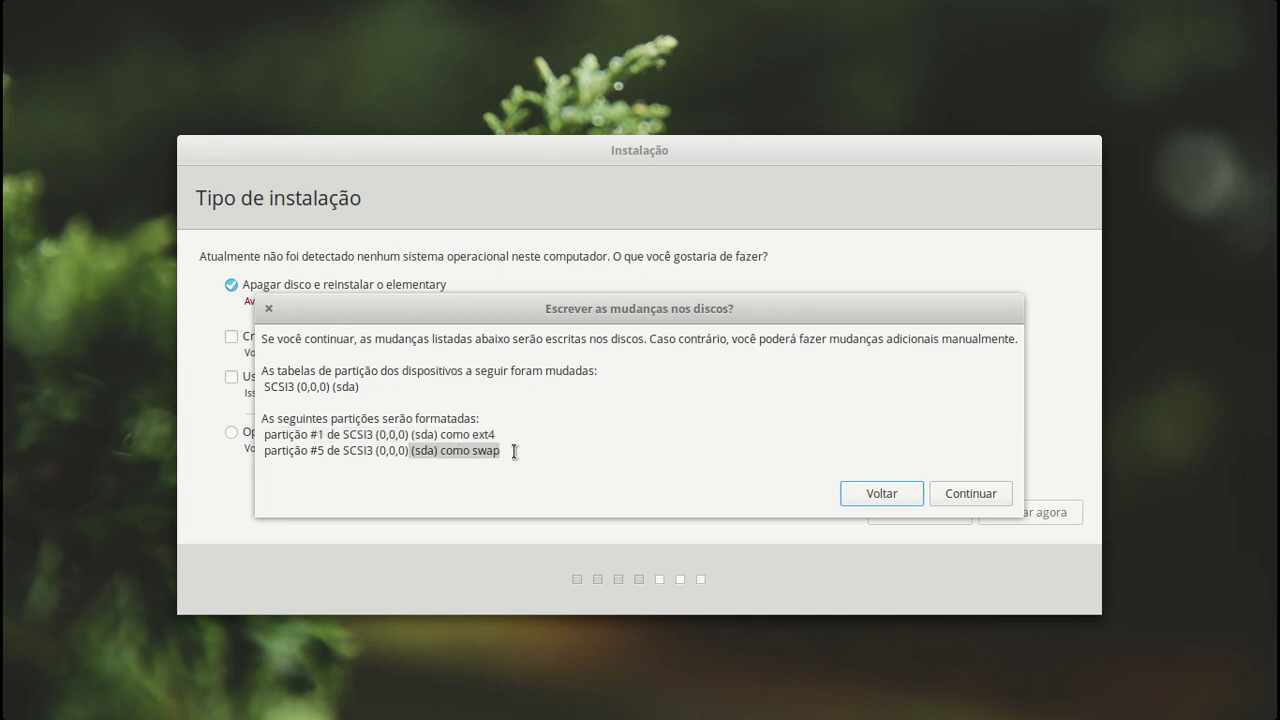
click(971, 494)
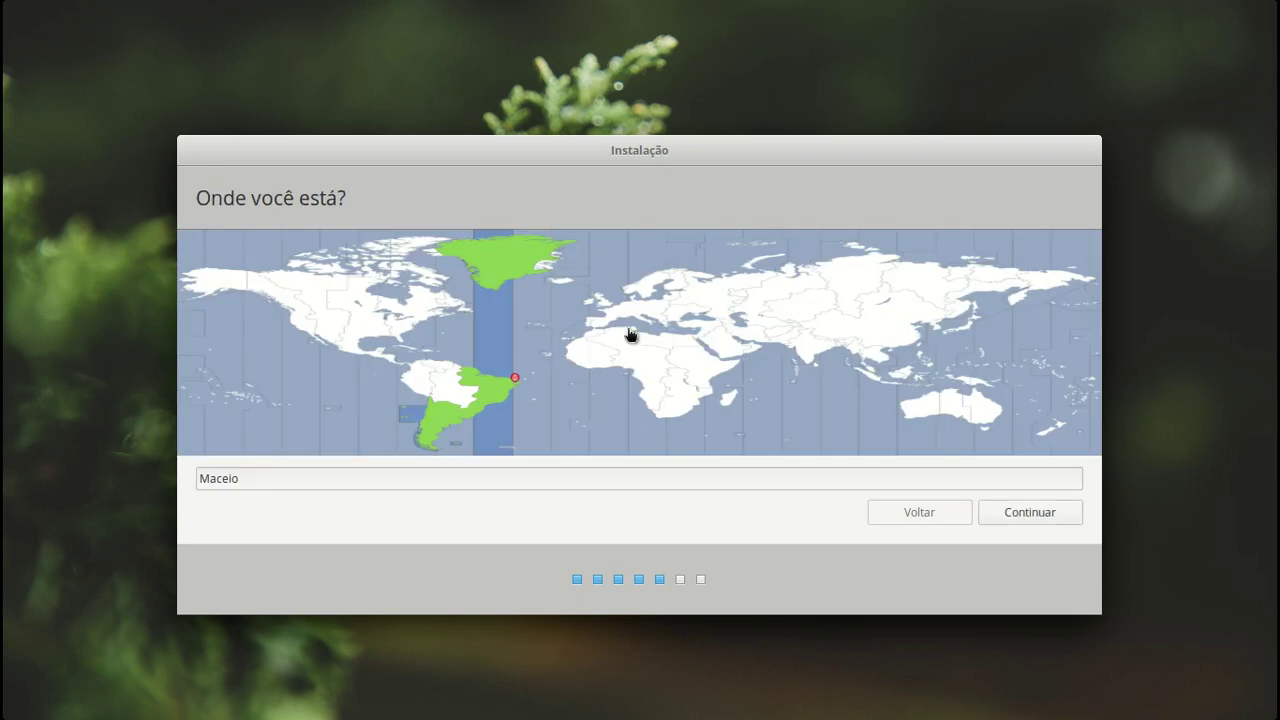
- Replace Maceio with Rio de Janeiro, then change the city text to São Paulo
drag(251, 477, 148, 484)
text(Rio de )
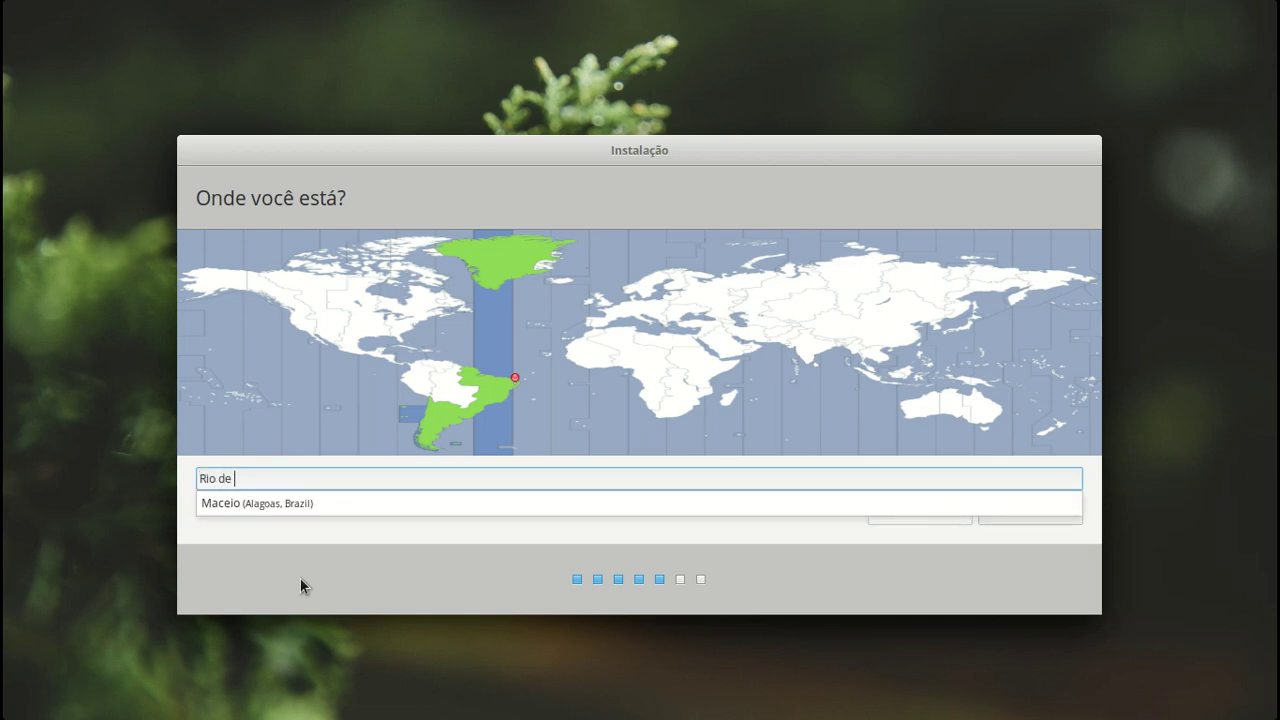
text(Janeiro)
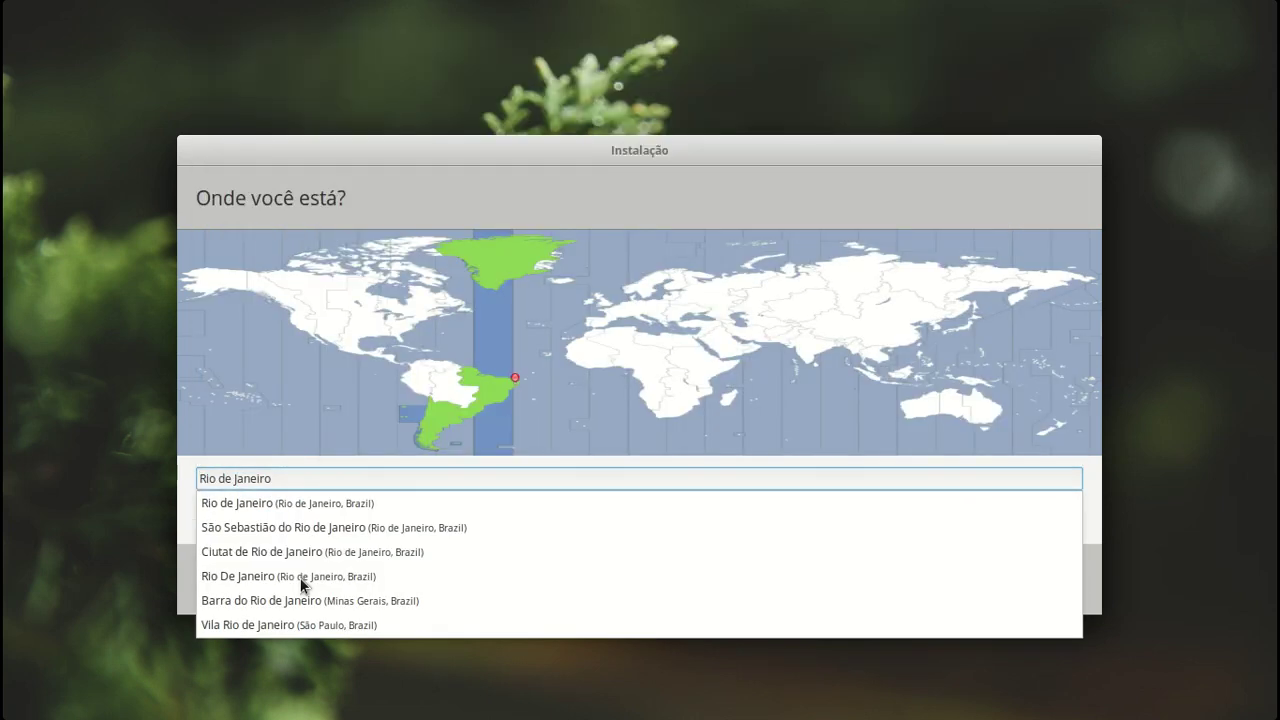
click(307, 504)
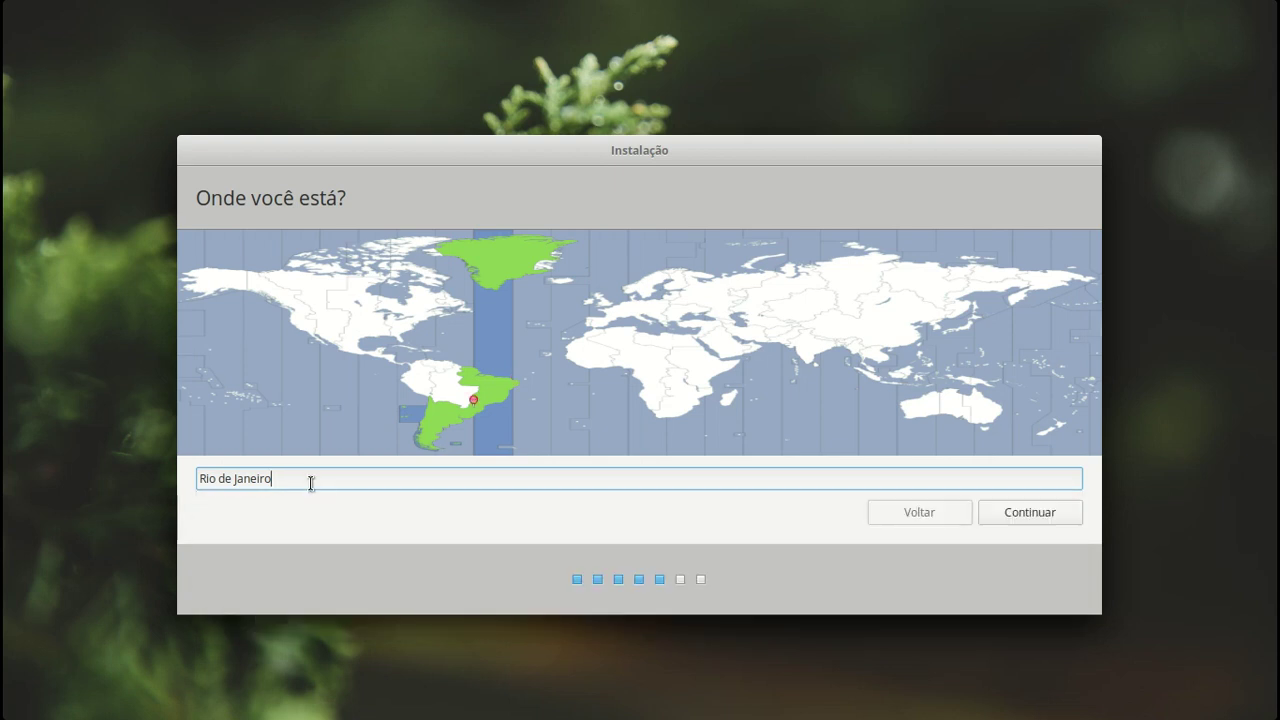
key(ctrl+a)
text(São Paulo)
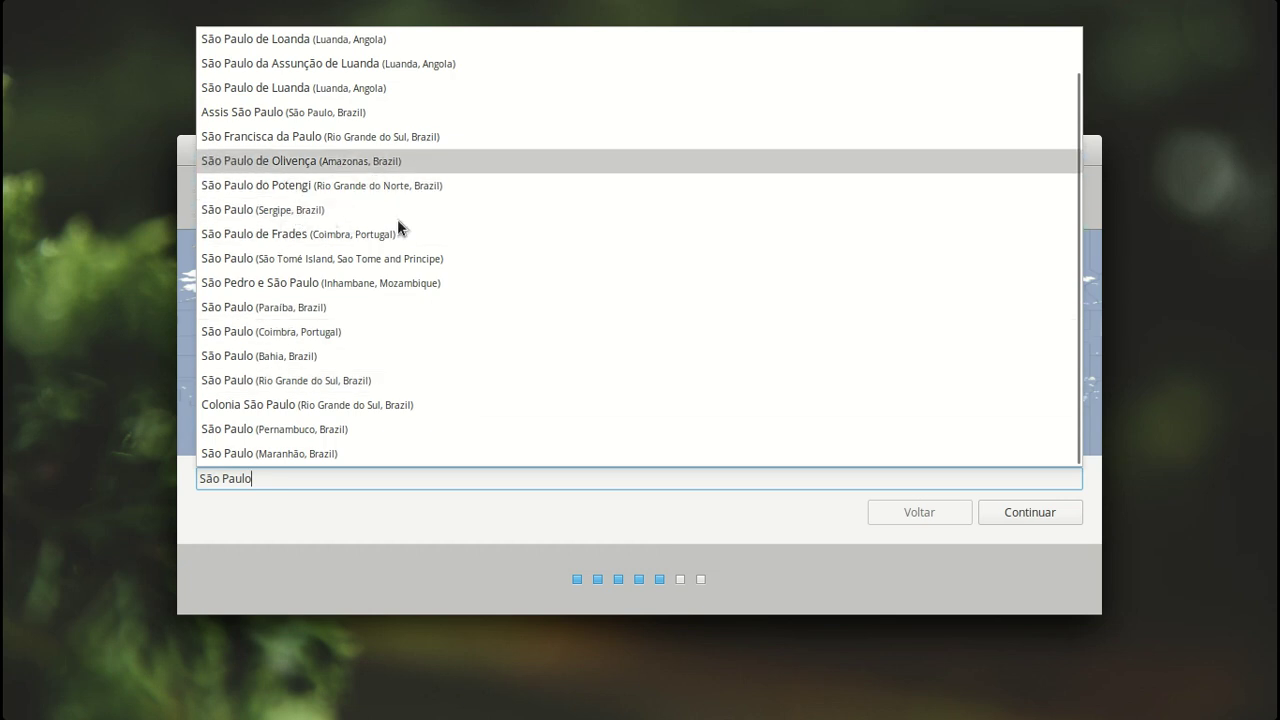
click(290, 480)
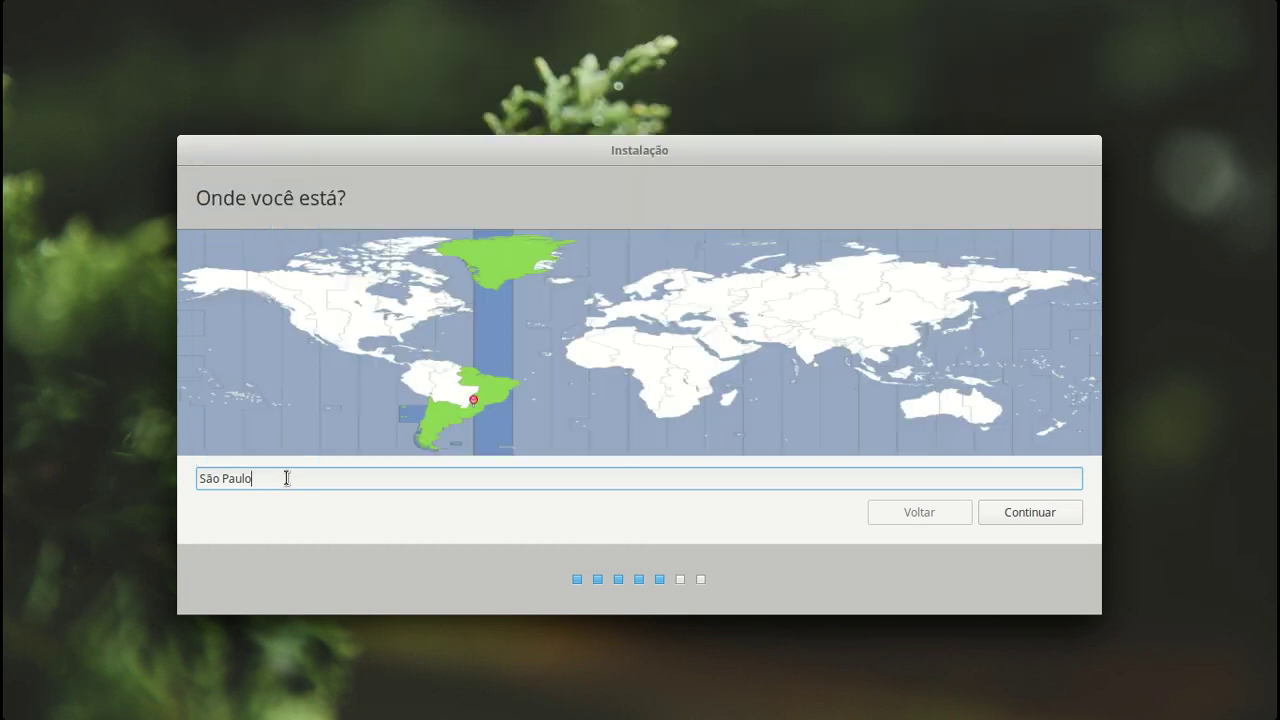
- Pick 'Aracaju (Sergipe, Brazil)' as the location and continue
text(Aracaju)
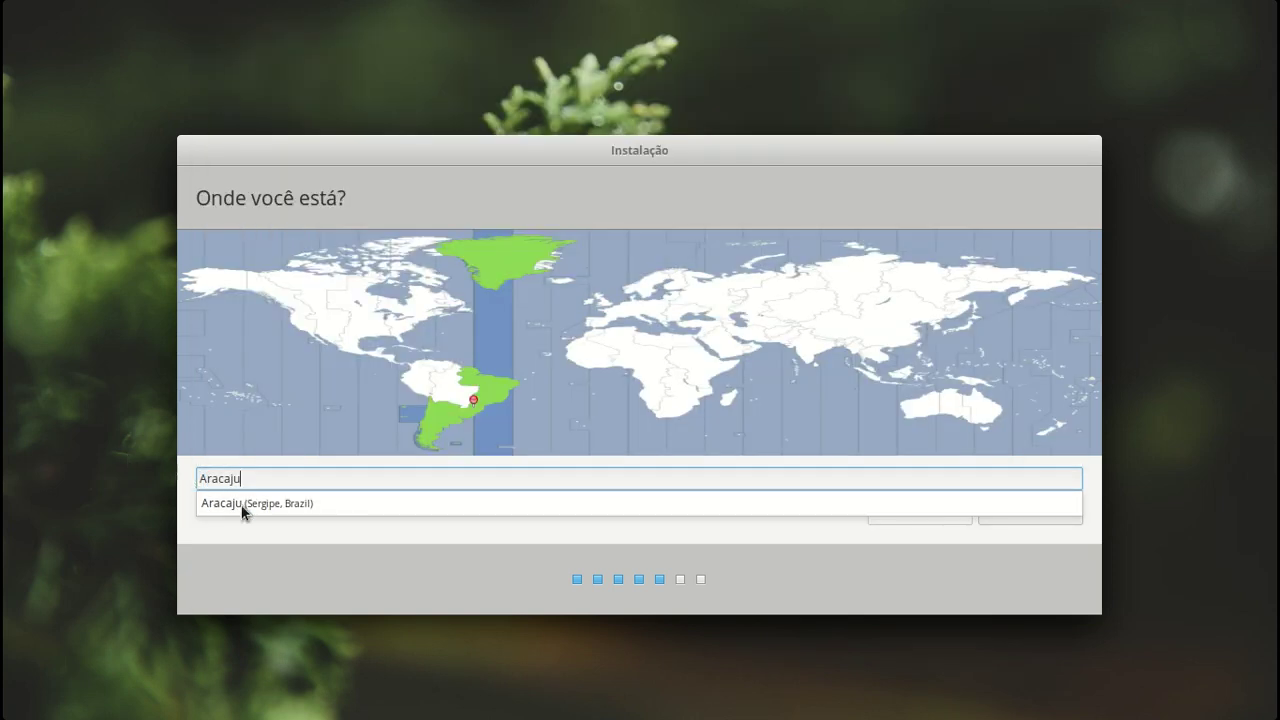
click(268, 507)
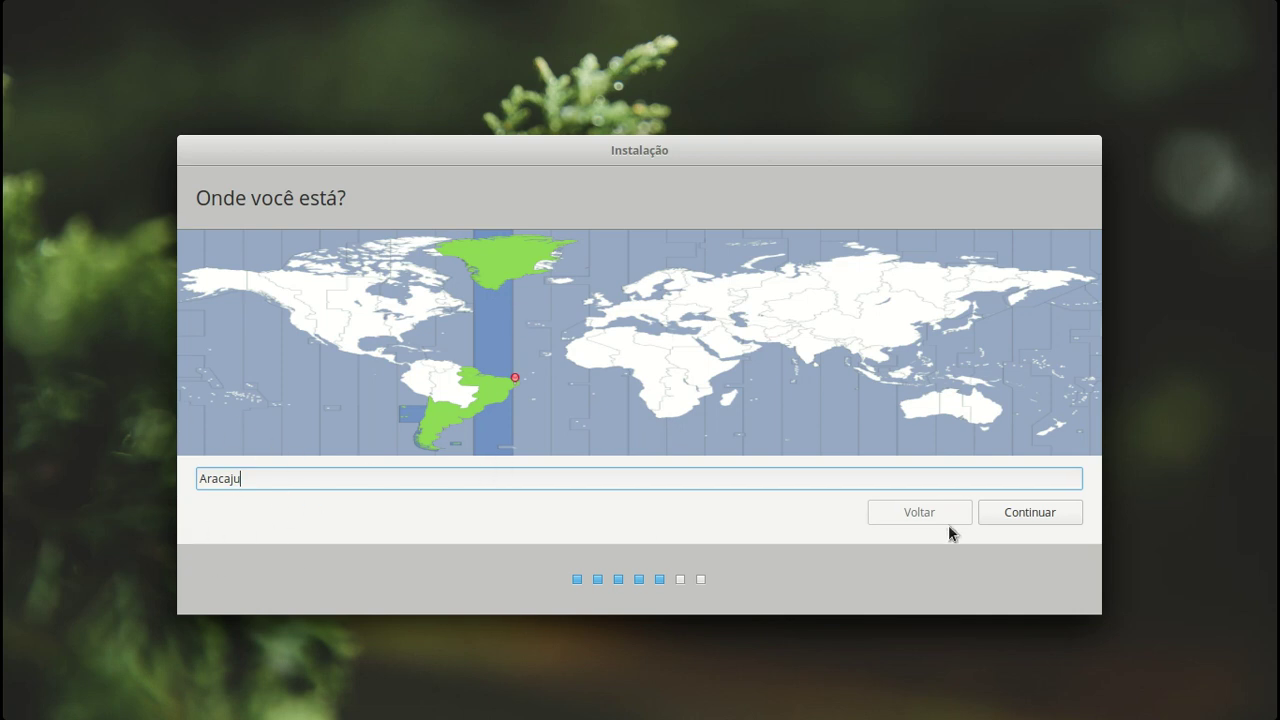
click(1009, 513)
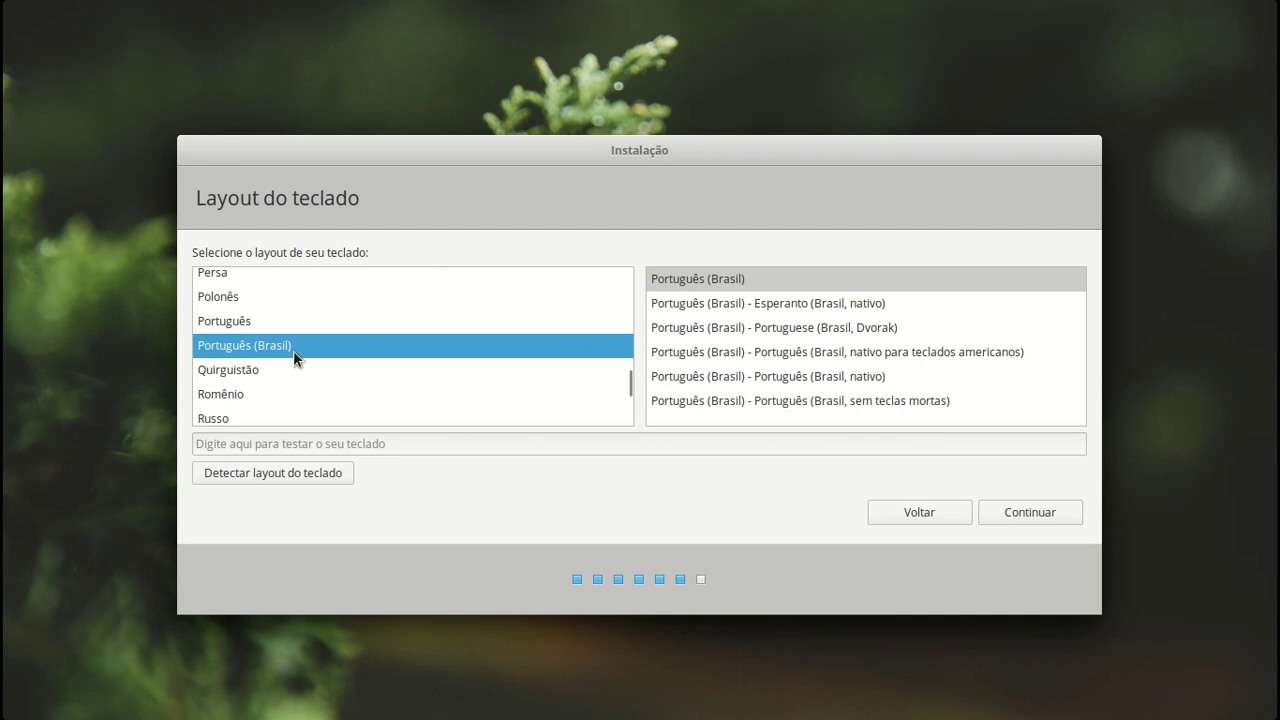
- Select the plain Português (Brasil) variant and launch 'Detectar layout do teclado'
click(735, 278)
click(431, 344)
click(276, 476)
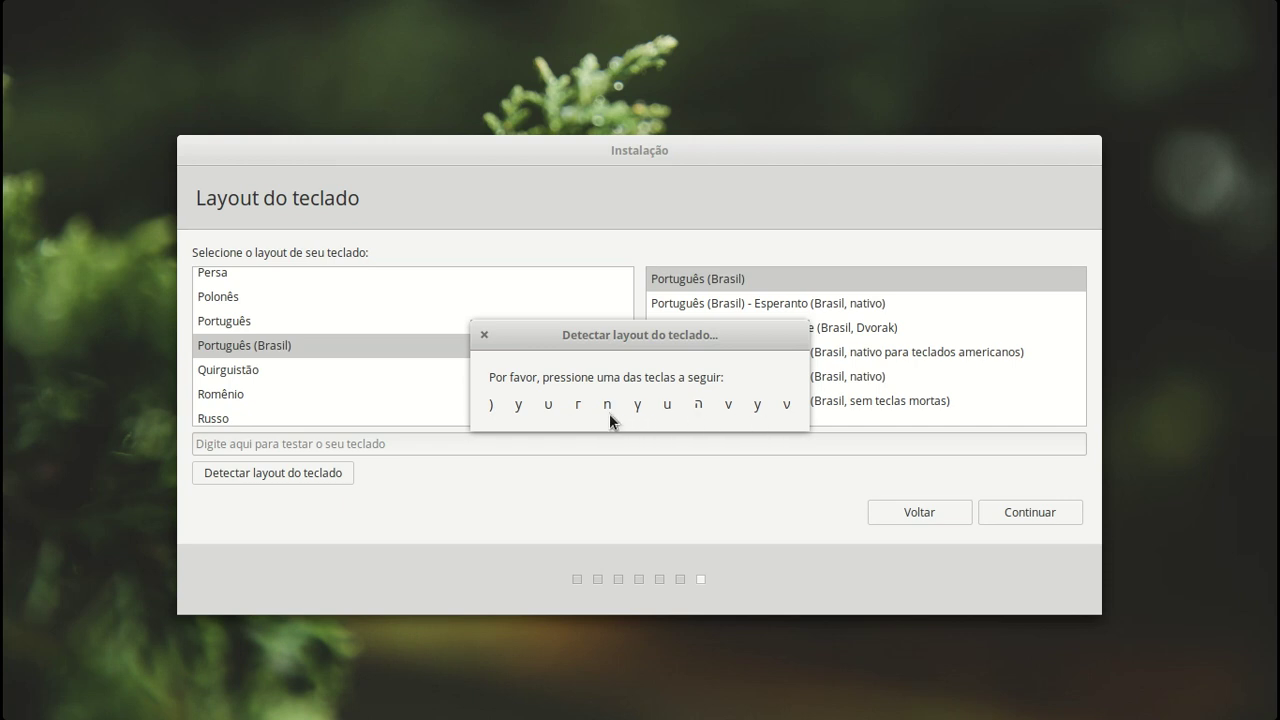
- Answer the detection prompts (n, w, z; no ö or é; ç present) and keep Português (Brasil)
key(n)
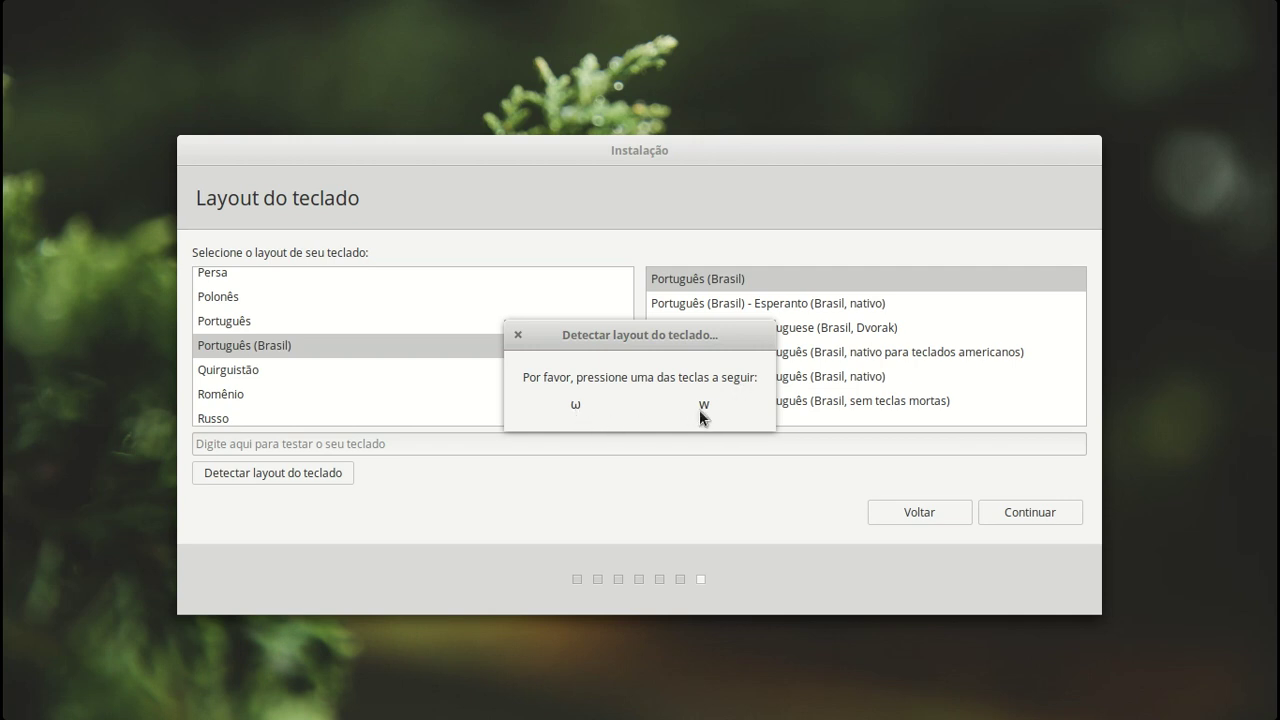
key(w)
key(z)
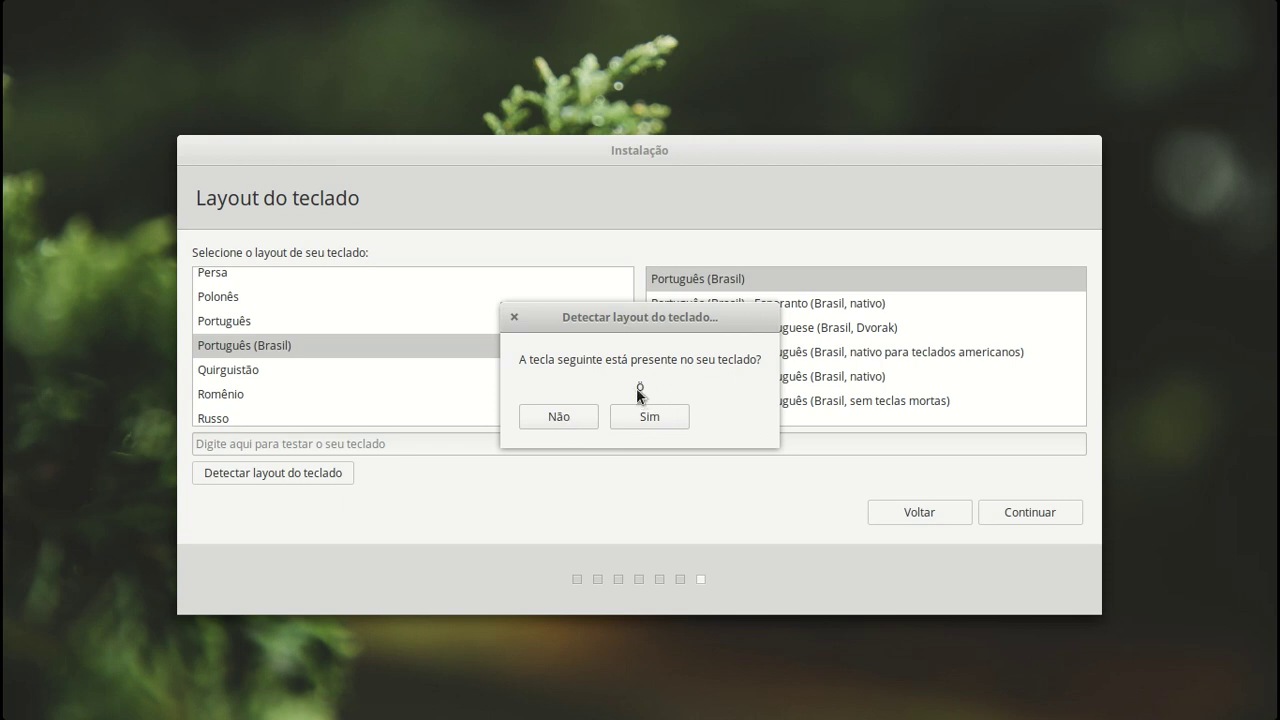
click(551, 423)
click(553, 418)
click(664, 416)
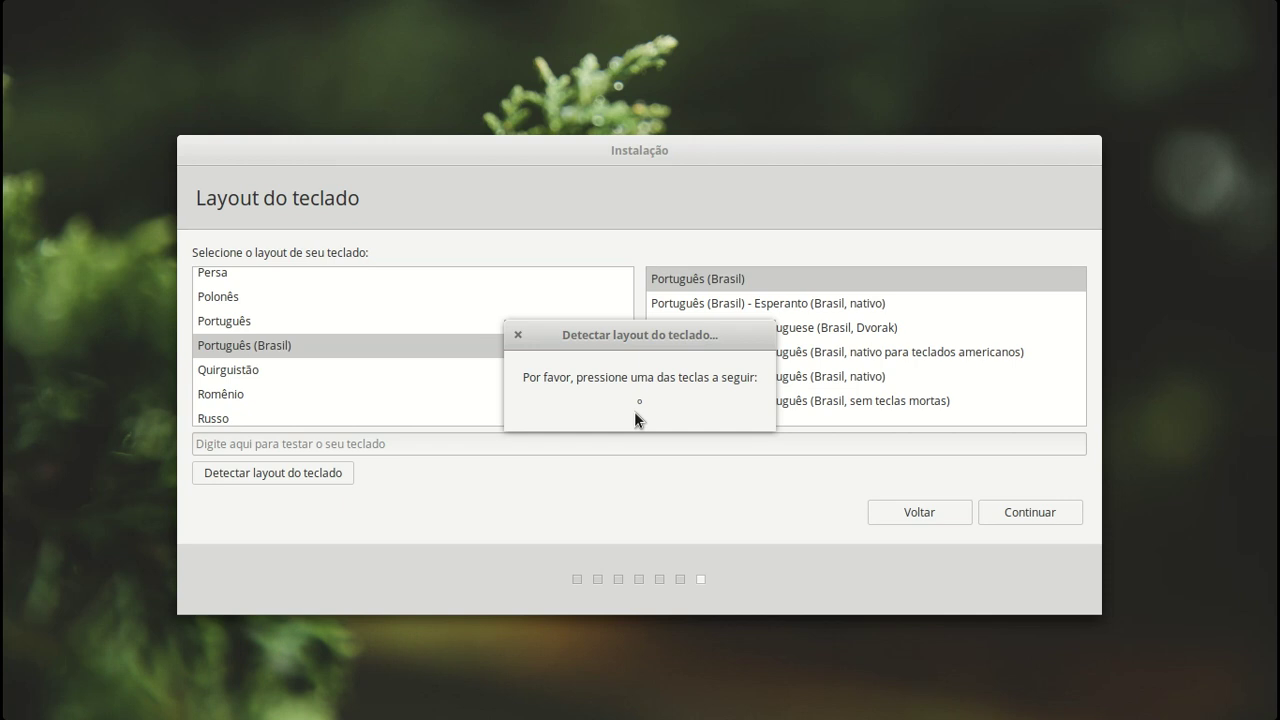
key(masculine)
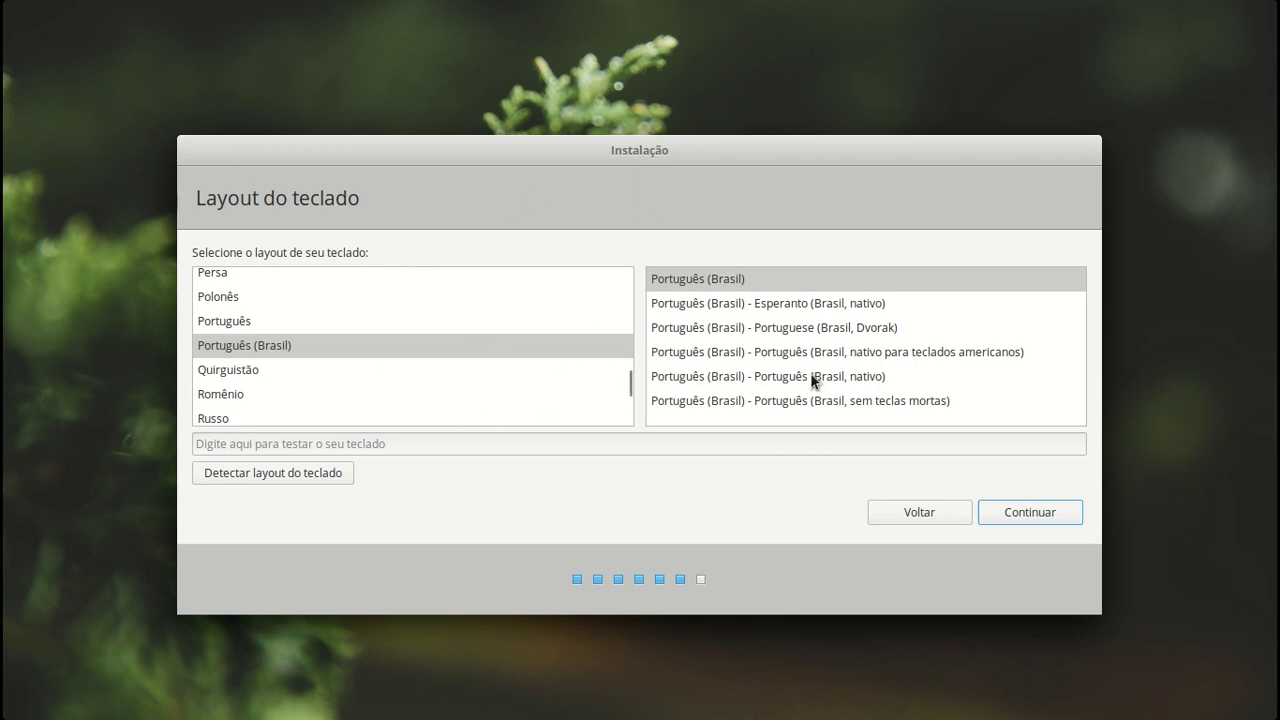
click(1024, 514)
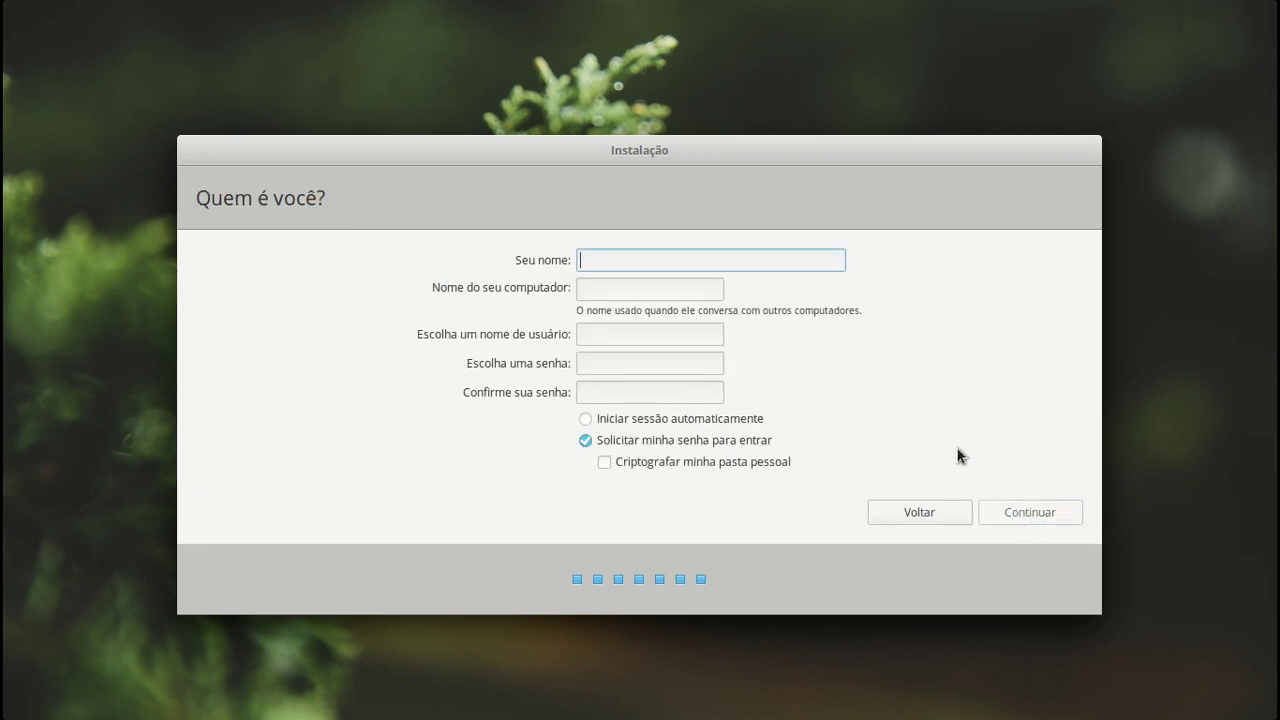
- Enter the user's full name in Seu nome and move to the computer name field
text(Bruno Raphael)
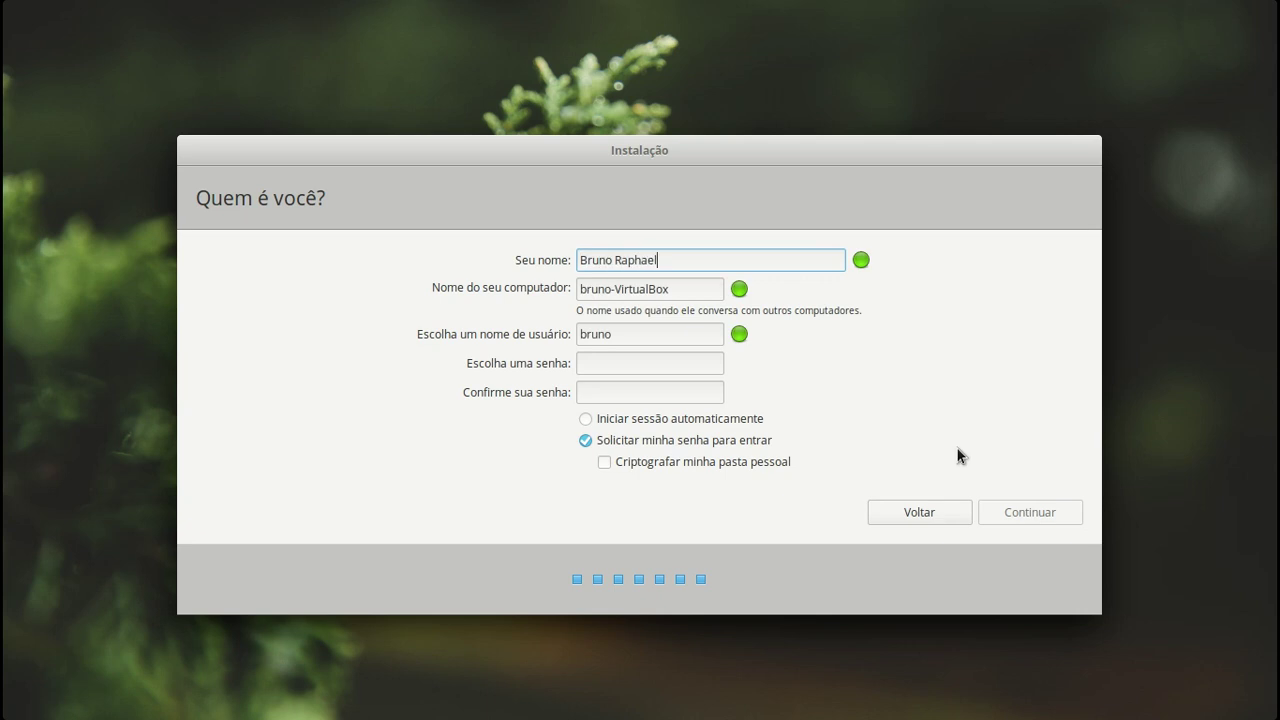
key(Tab)
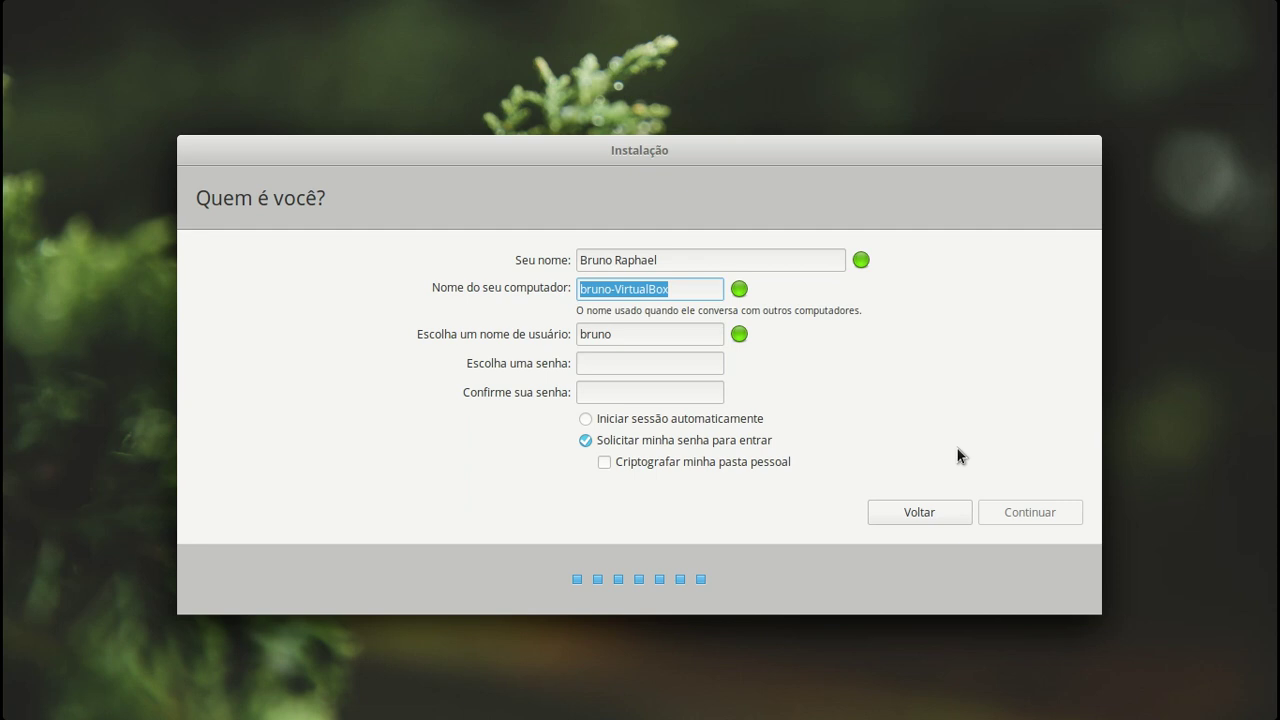
- Rename the computer to Lab-eOS
text(lab-)
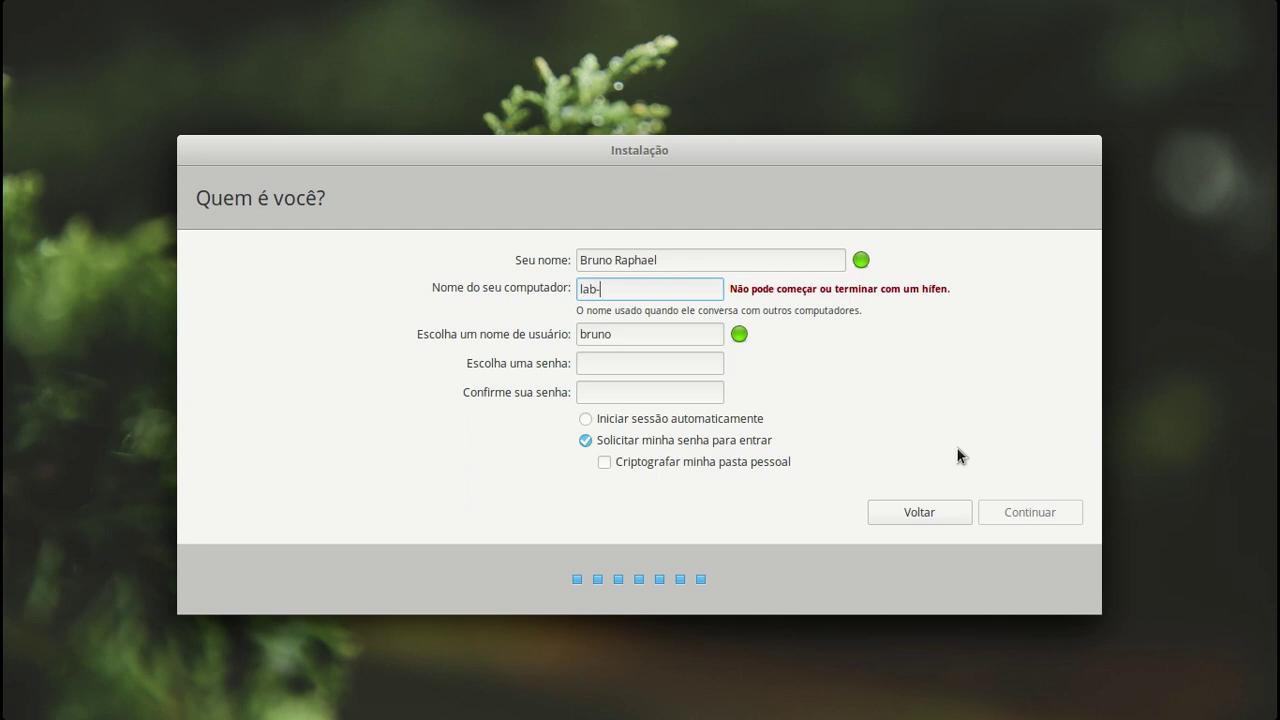
text(elem)
key(BackSpace)
key(BackSpace)
key(BackSpace)
text(OS)
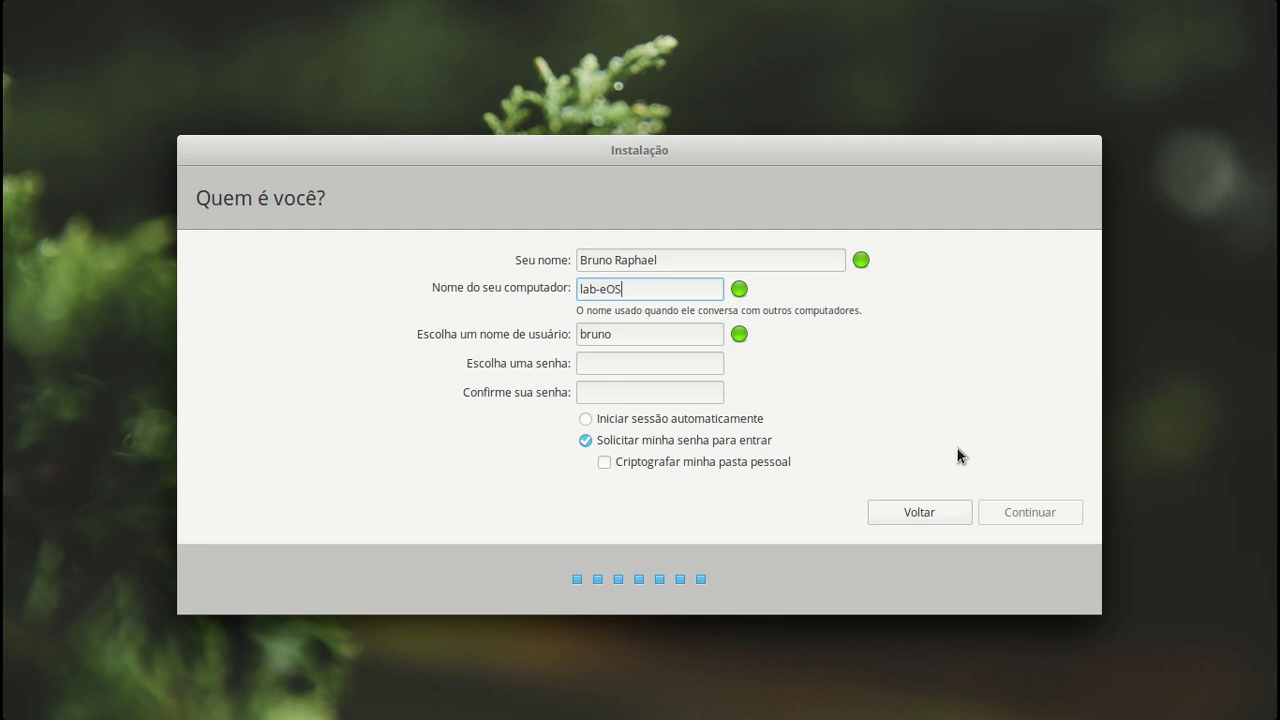
key(Home)
key(Delete)
text(L)
- Replace the suggested username with the chosen one and enter a six-character password
key(Tab)
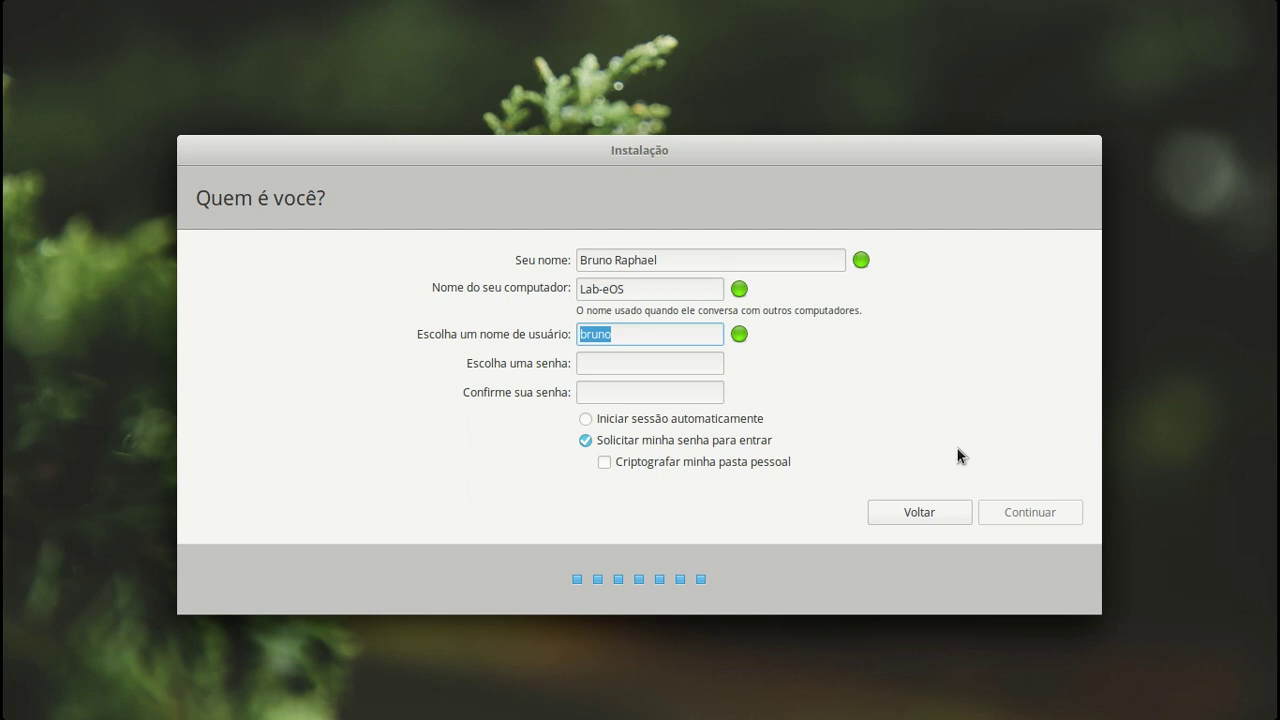
text(brcmesquita)
key(Tab)
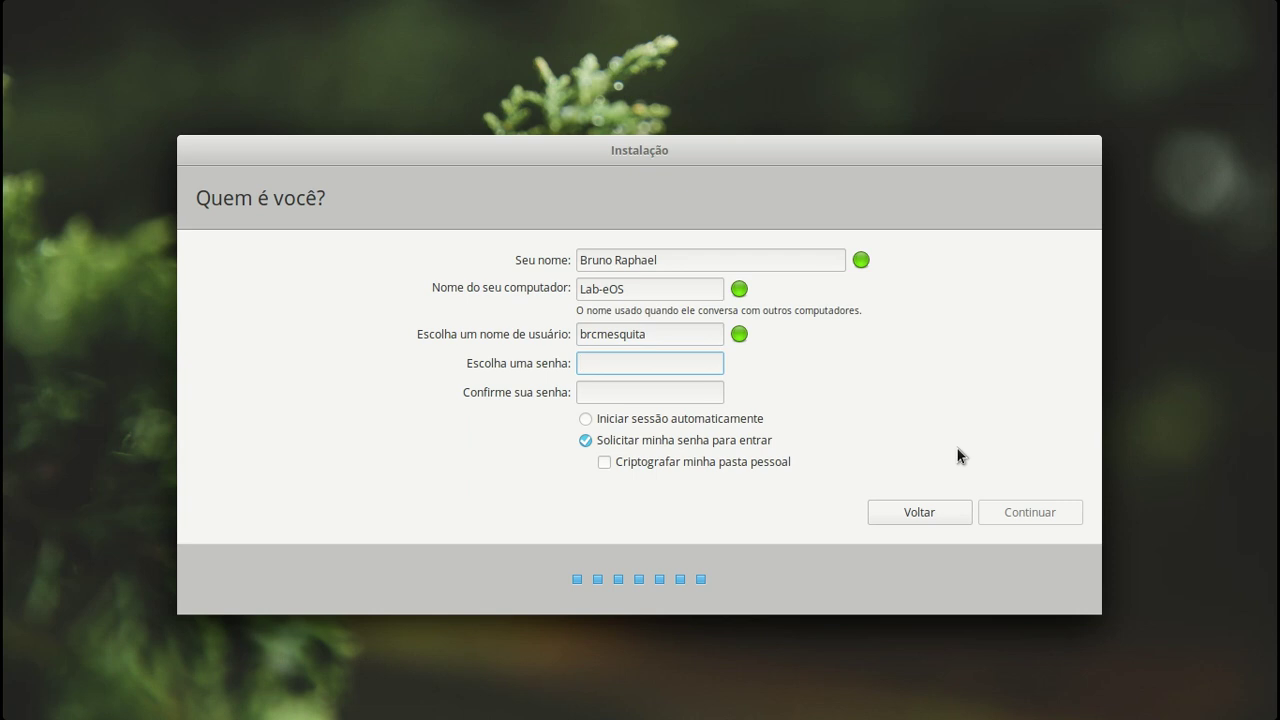
text(******)
key(Tab)
- Confirm the password, then try a longer ten-character password in the first field
text(******)
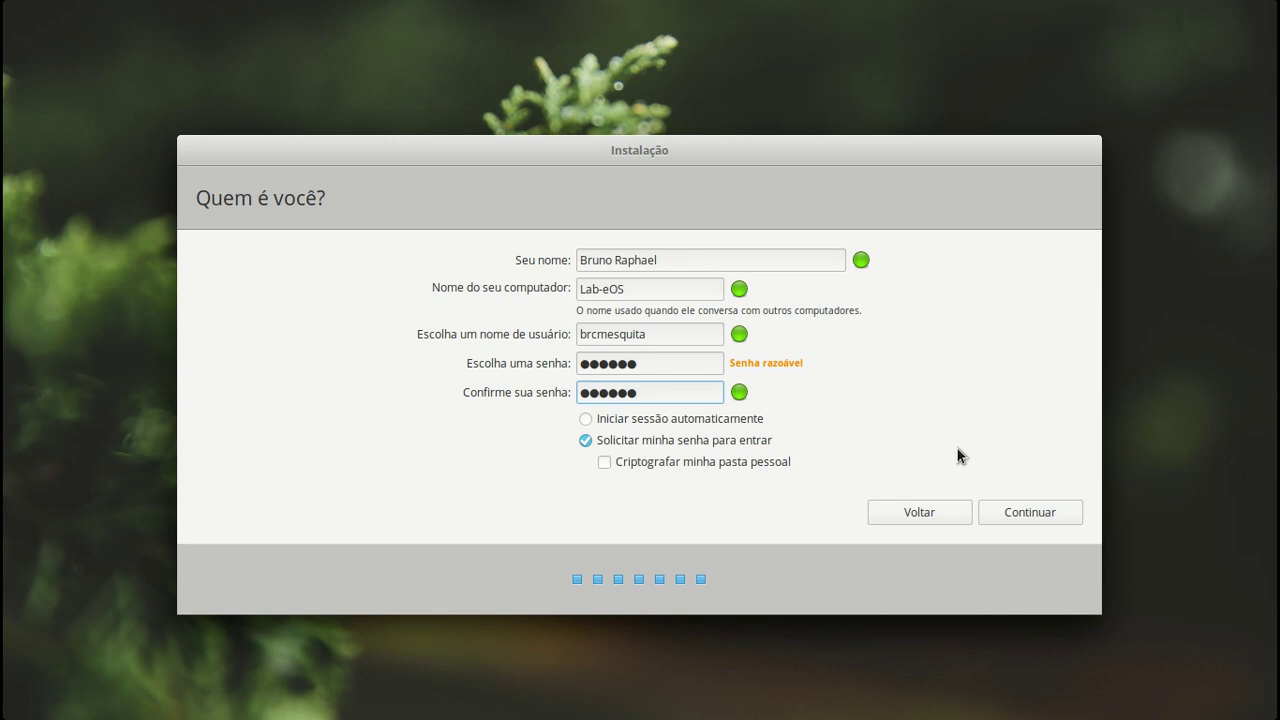
drag(735, 363, 812, 366)
drag(650, 364, 467, 365)
text(**********)
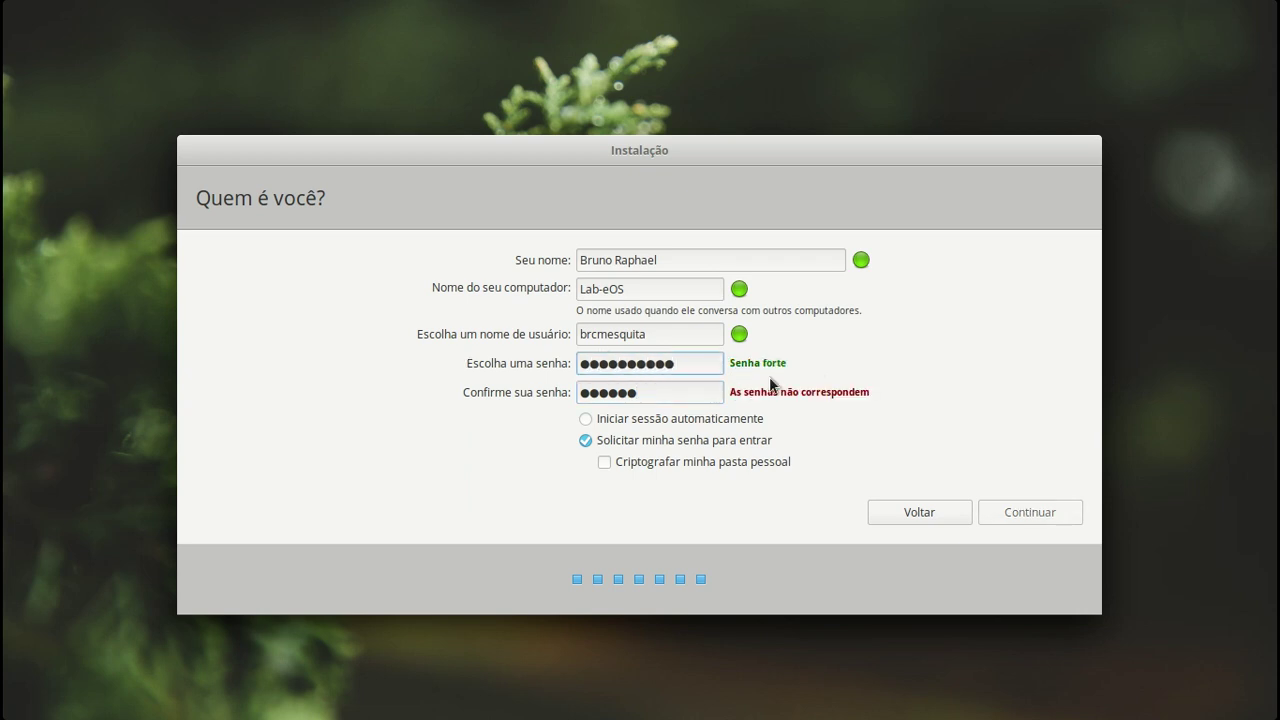
- Restore the six-character password so both entries match, and pick automatic login
drag(731, 392, 800, 392)
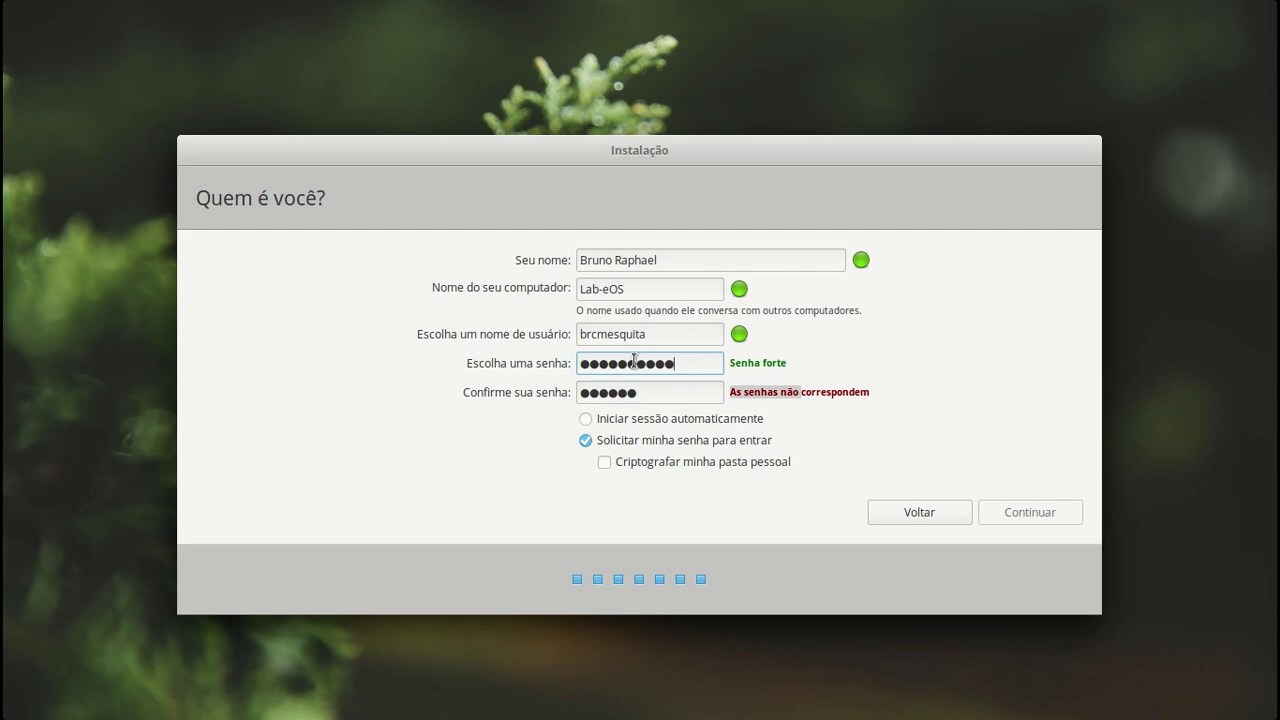
drag(676, 363, 493, 365)
text(******)
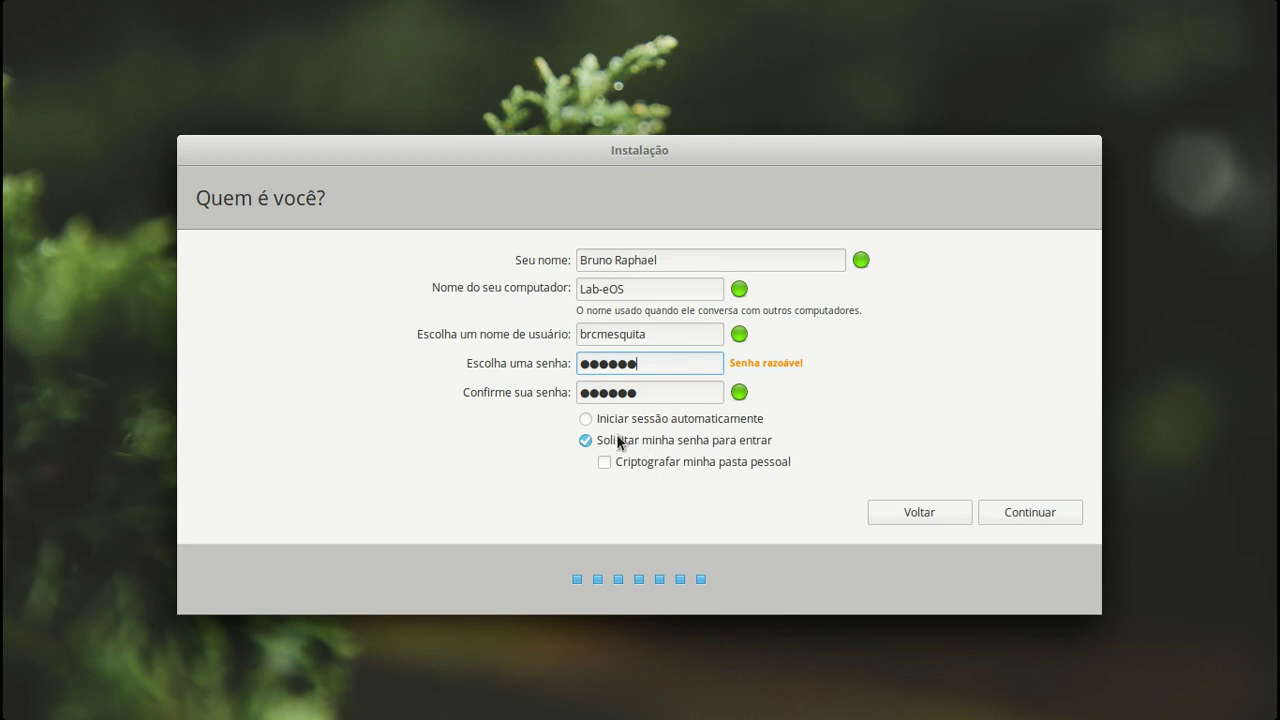
click(589, 419)
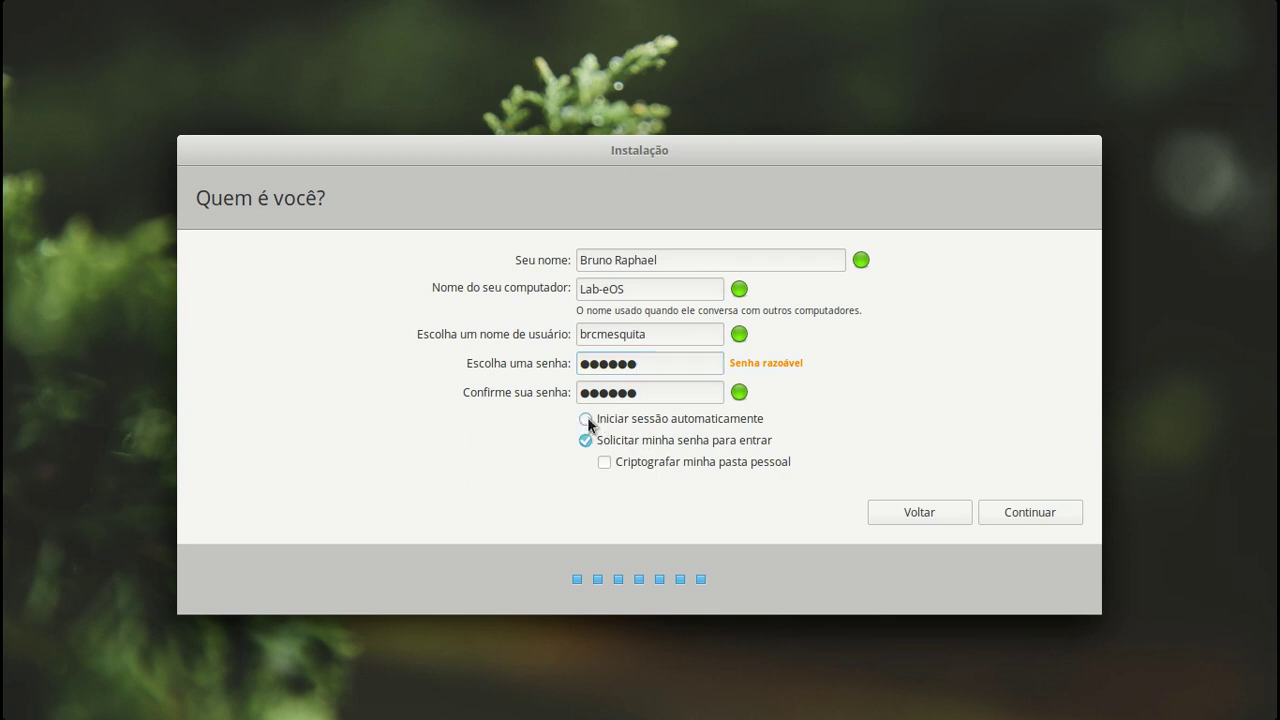
click(587, 442)
- Select Iniciar sessão automaticamente for the new account
click(725, 440)
- Start the installation with these account settings and let it run to Instalação concluída
click(700, 460)
click(1041, 513)
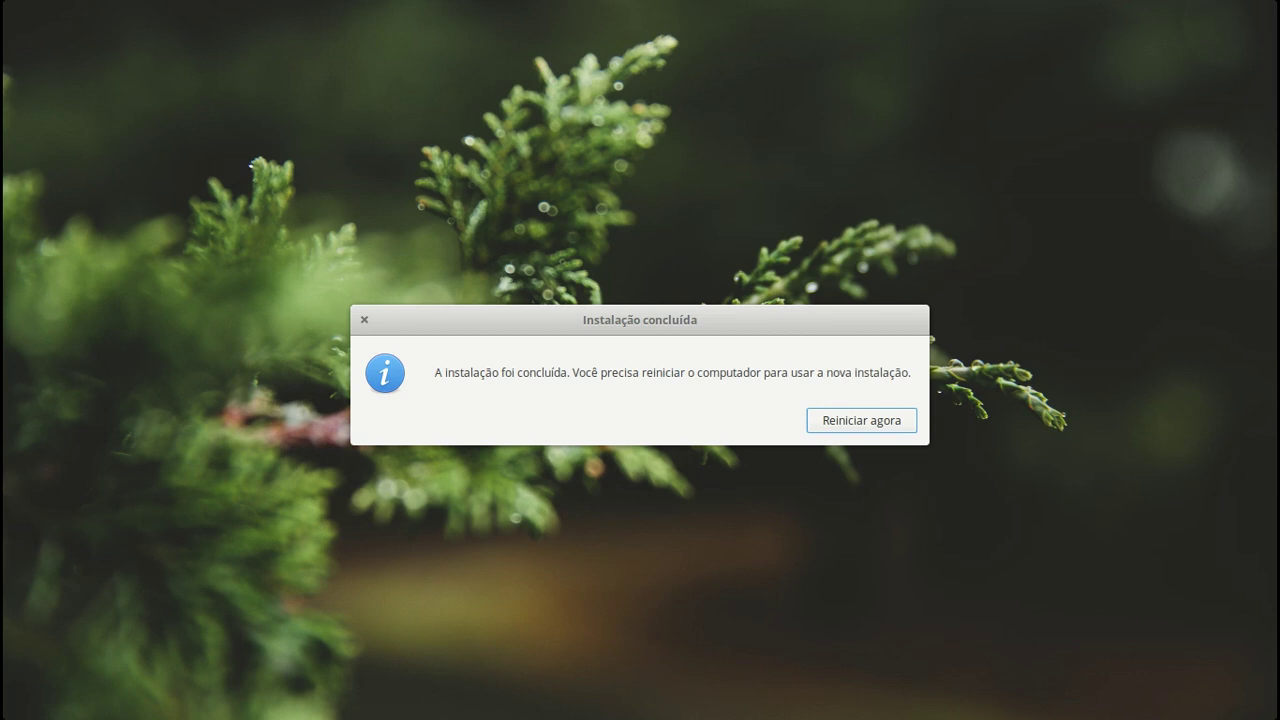
- Restart the computer with Reiniciar agora to boot the new system
click(855, 423)
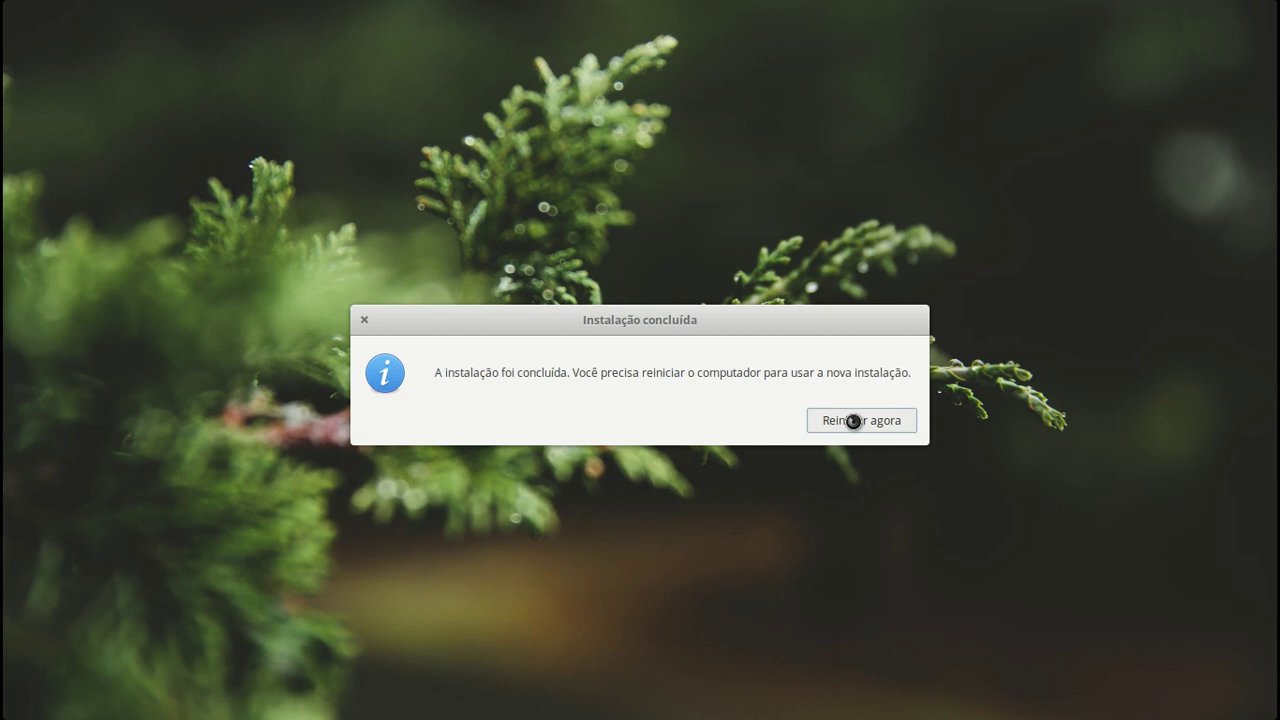